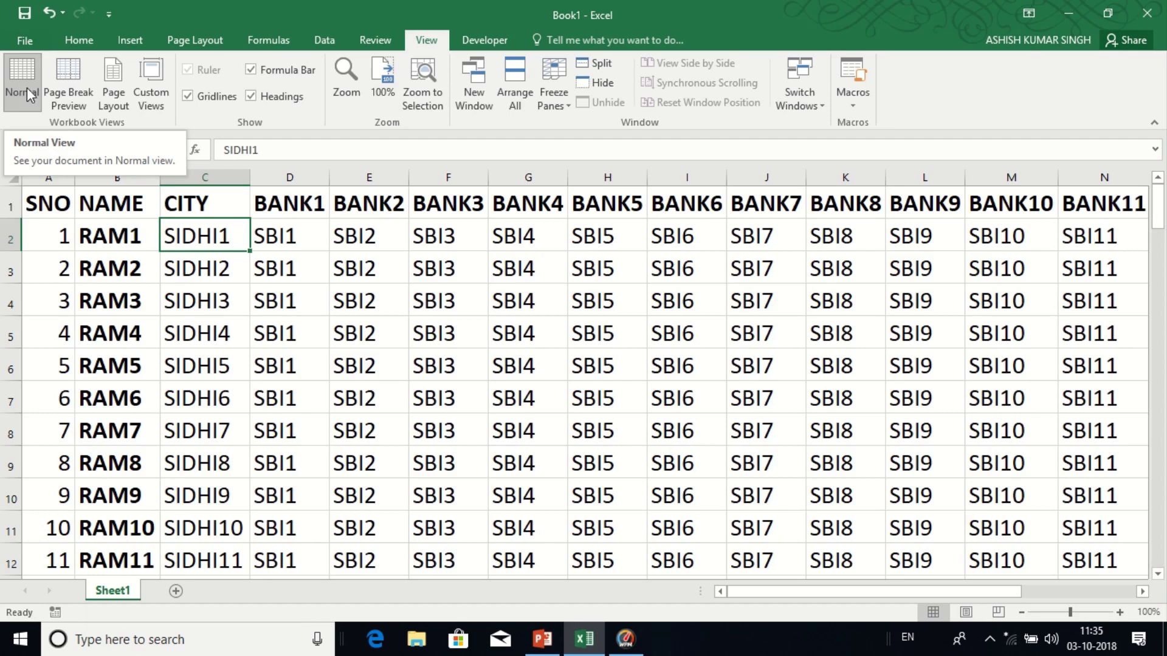
# Show the sheet in Page Break Preview and examine how the data is divided into pages.
pyautogui.click(67, 94)
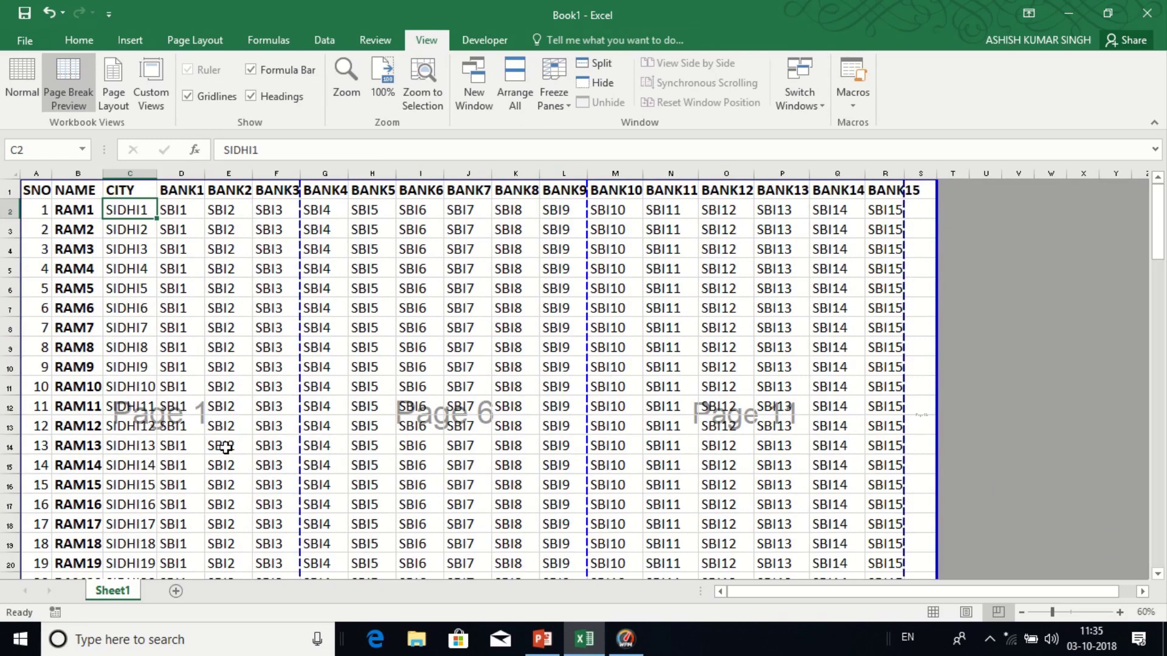
pyautogui.click(1157, 574)
pyautogui.moveTo(1158, 575); pyautogui.dragTo(1157, 574)
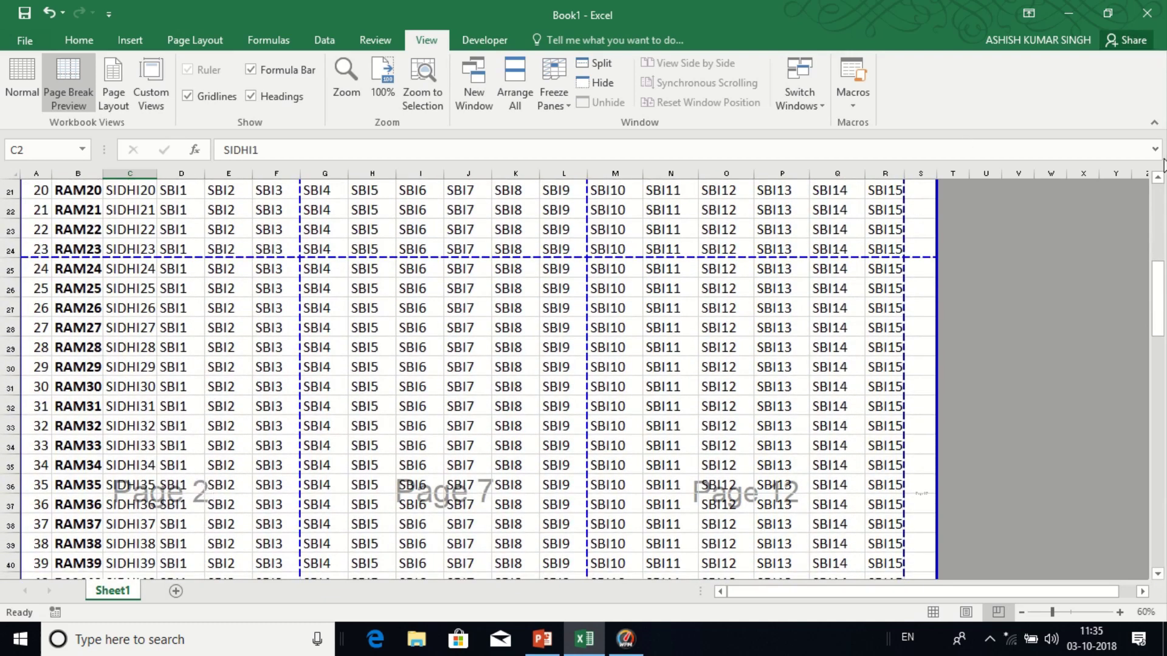
pyautogui.moveTo(1158, 178); pyautogui.dragTo(1158, 178)
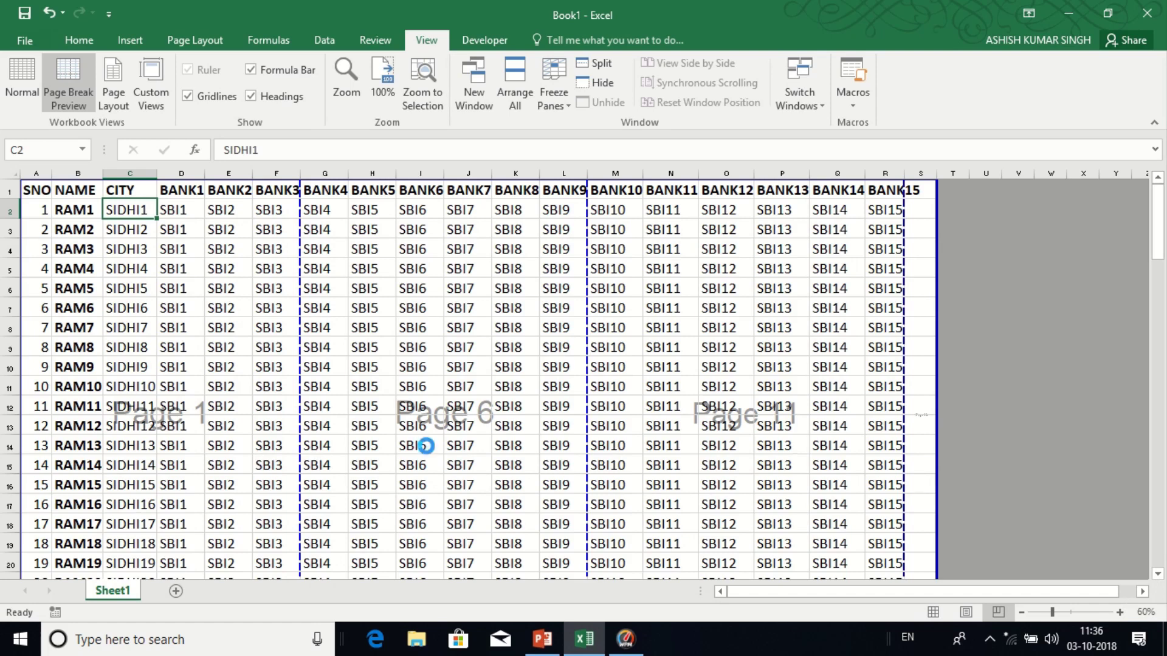
# Check the print preview of the active sheet and return the worksheet to Normal view.
pyautogui.hotkey('ctrl', 'p')
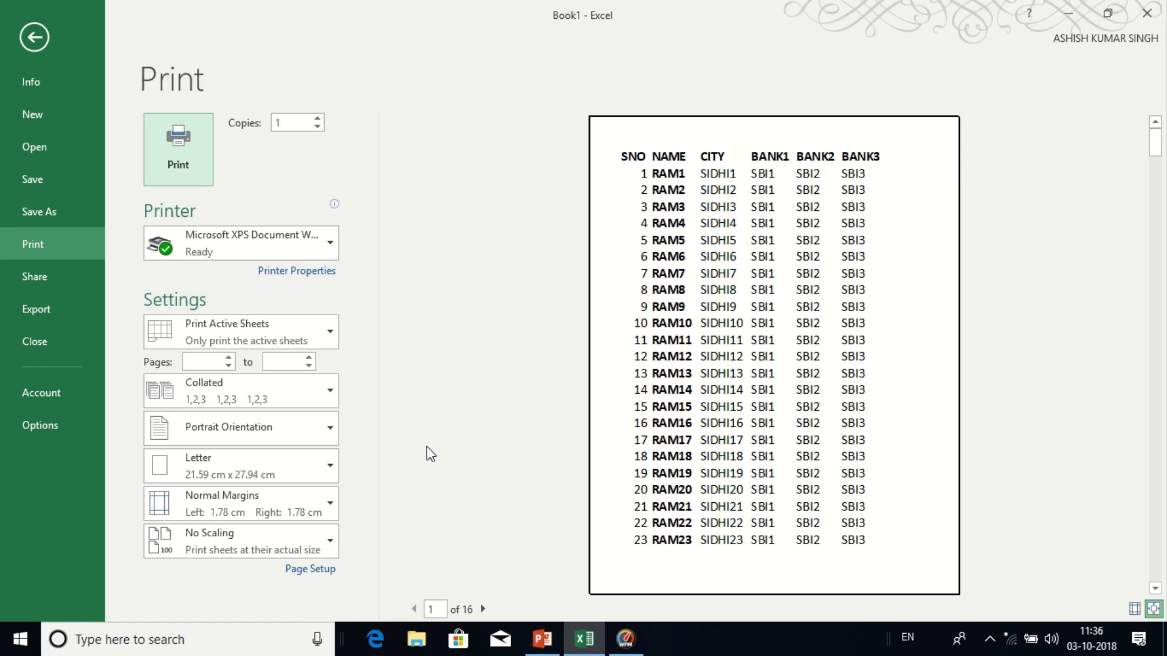
pyautogui.click(25, 23)
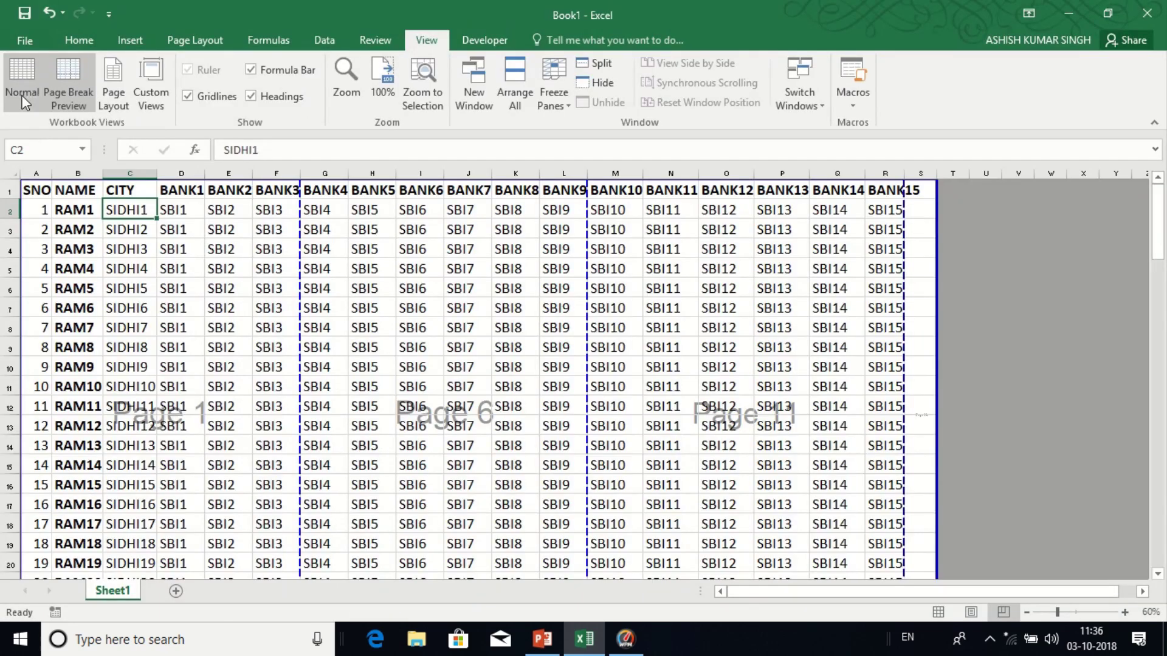
pyautogui.click(22, 96)
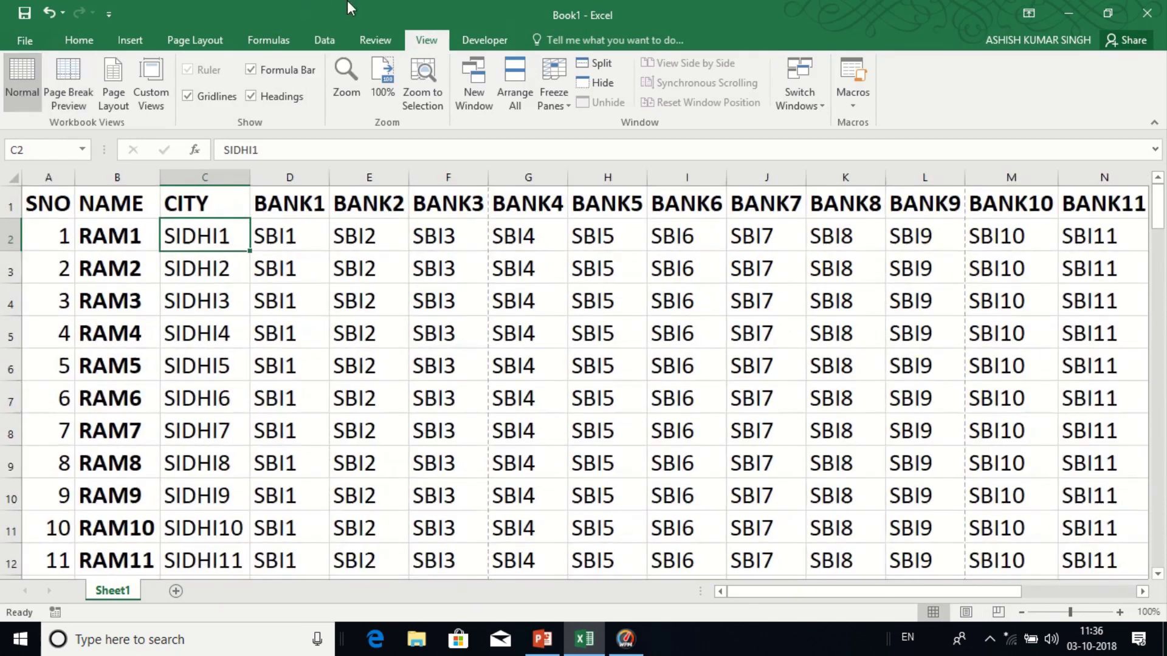
pyautogui.moveTo(347, 1)
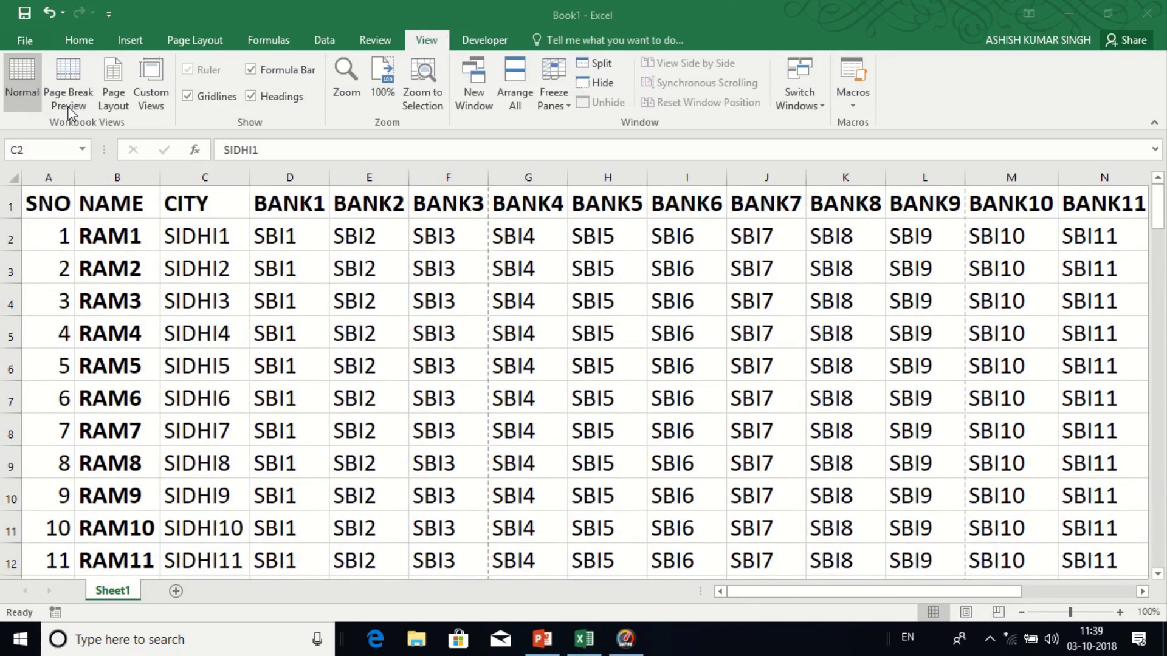
# Add the centre header "EDKASH KENDRA SIDHI" in Page Layout view and return to Normal view.
pyautogui.click(112, 103)
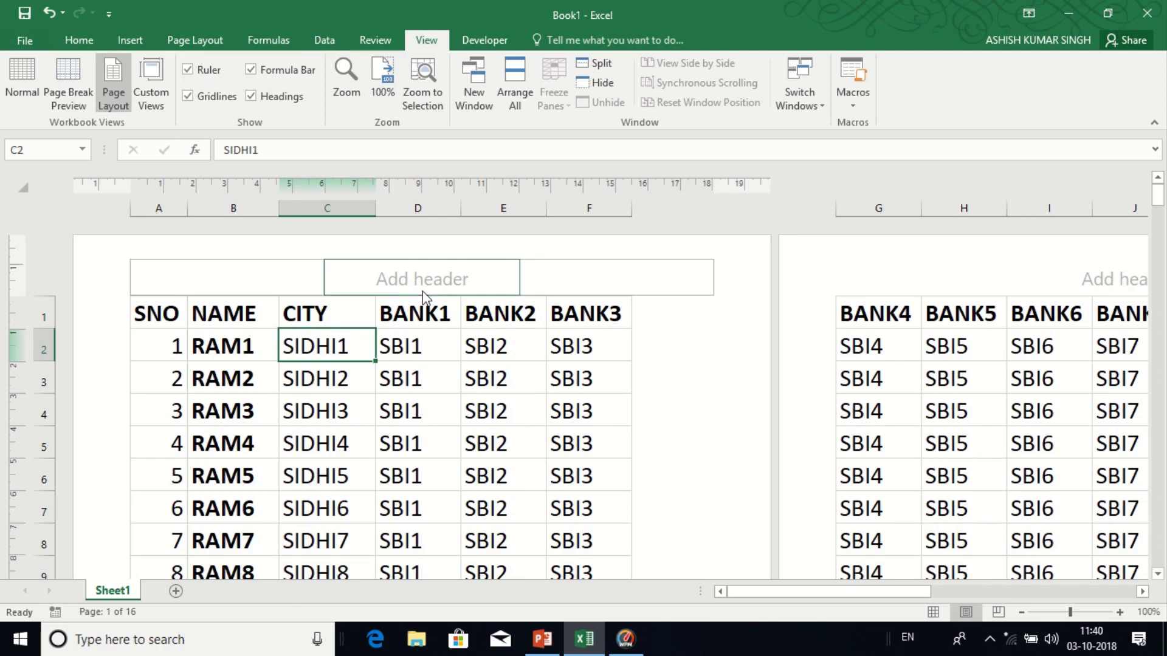
pyautogui.click(130, 40)
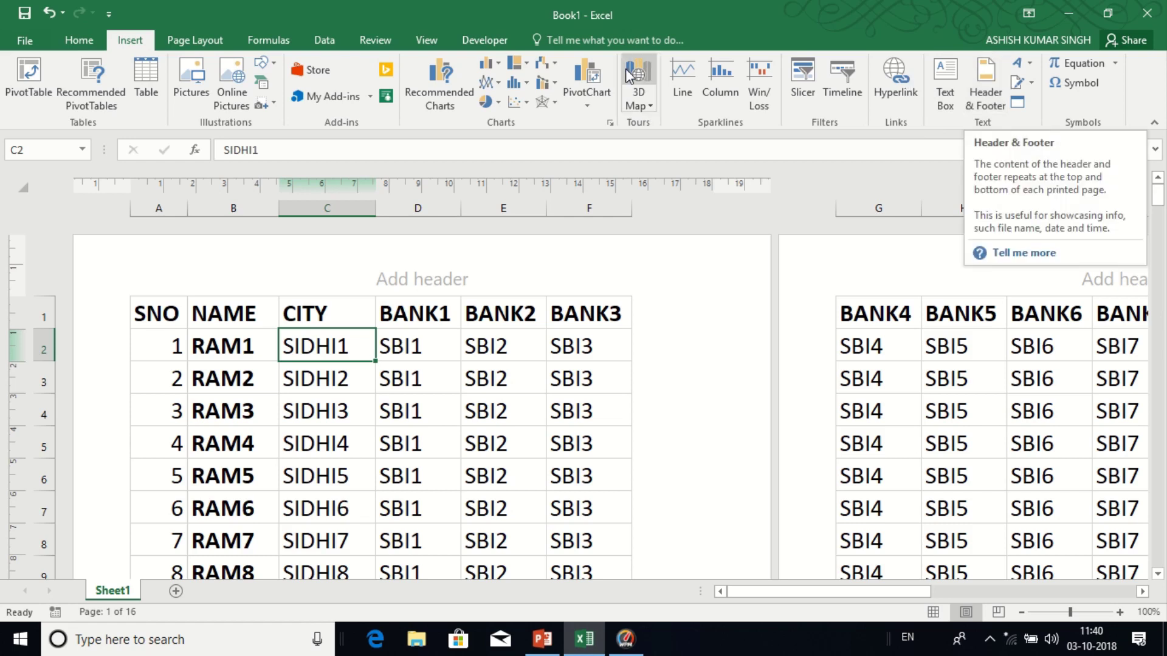
pyautogui.click(419, 40)
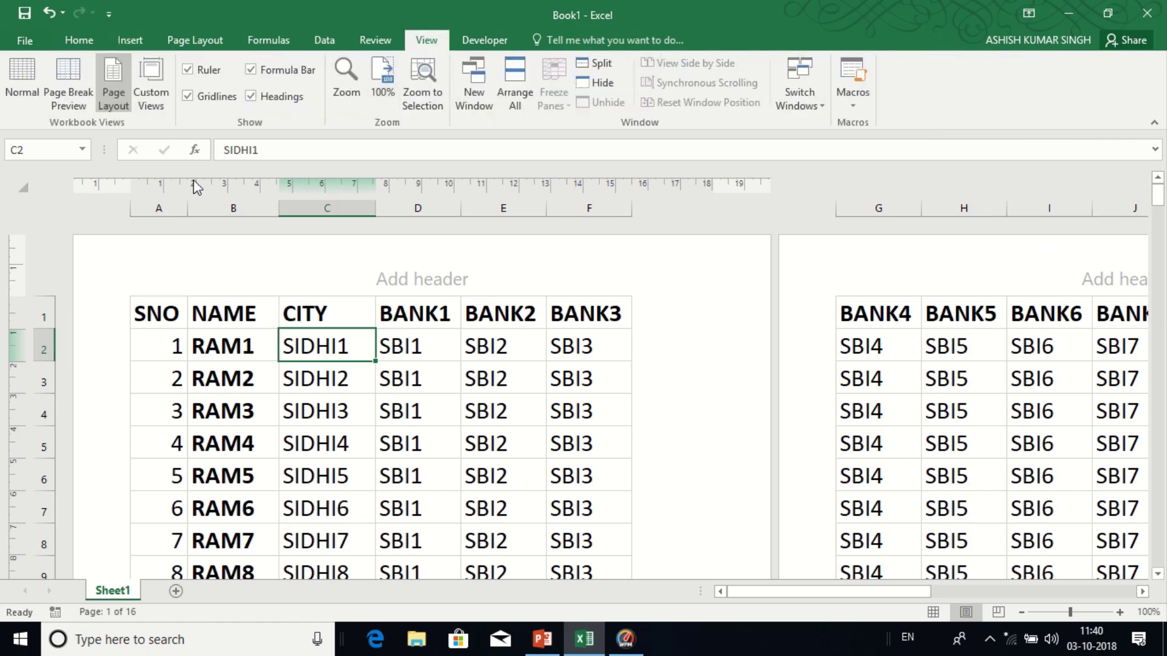
pyautogui.click(396, 273)
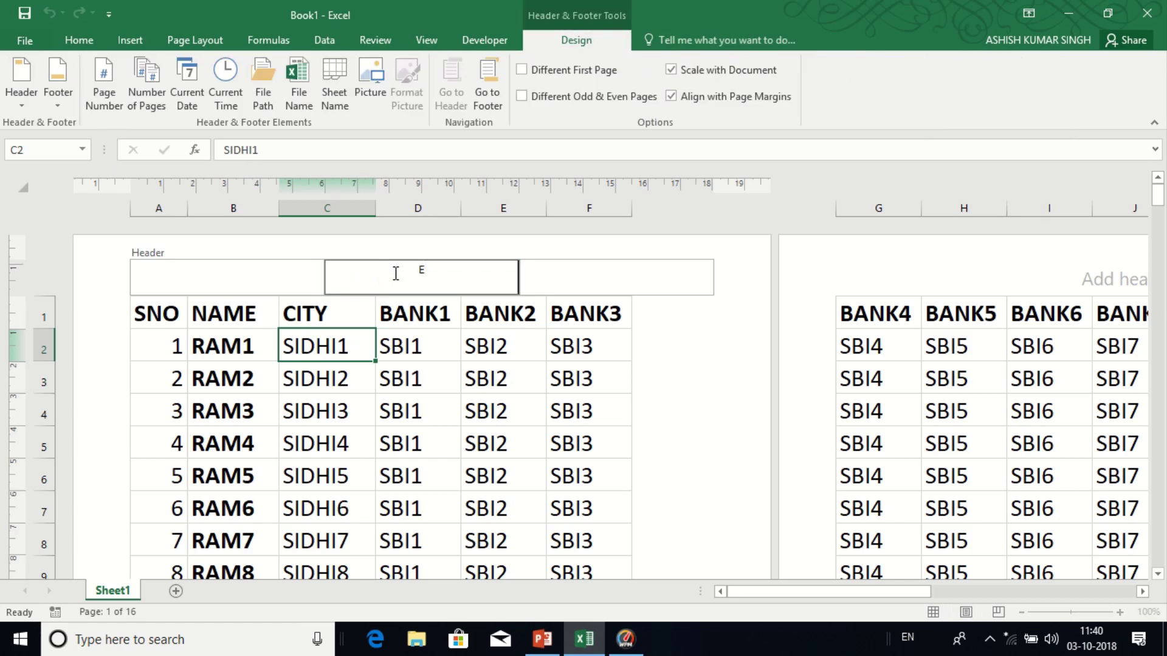
pyautogui.write('EDKASH KENDRA SIDHI')
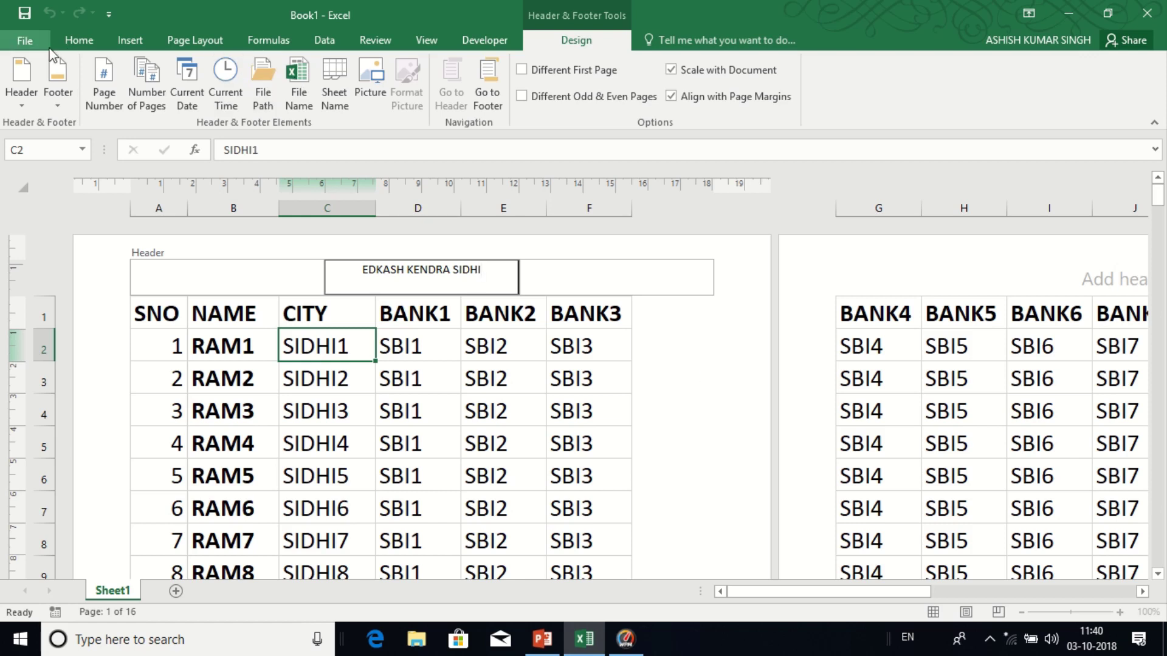
pyautogui.click(439, 42)
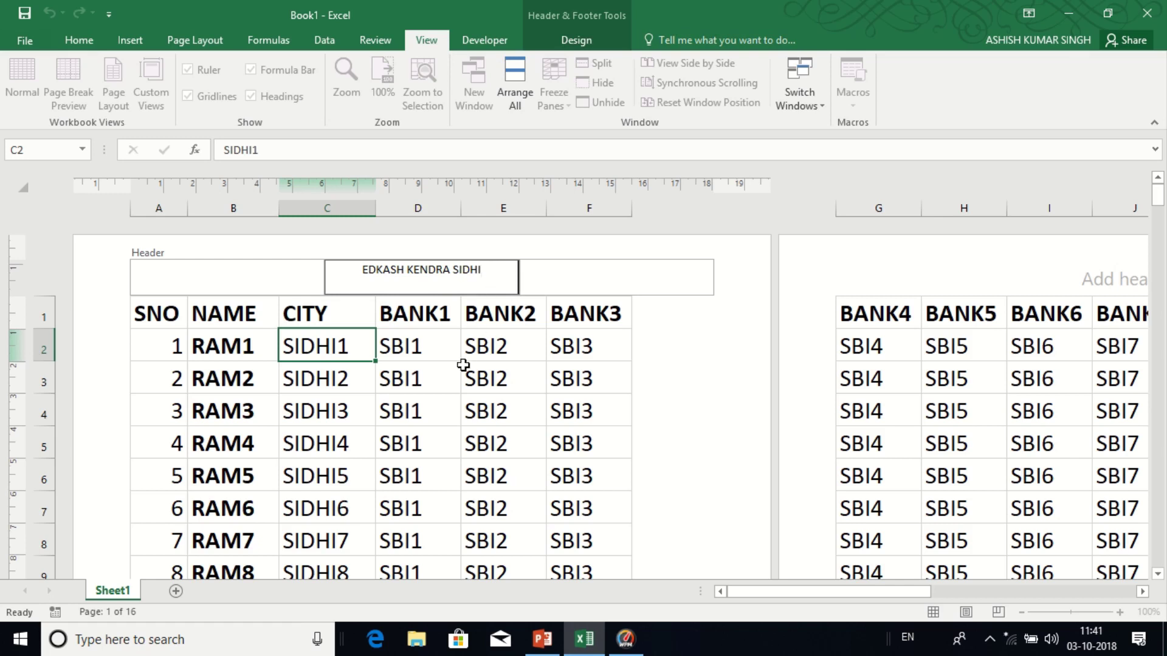
pyautogui.click(422, 377)
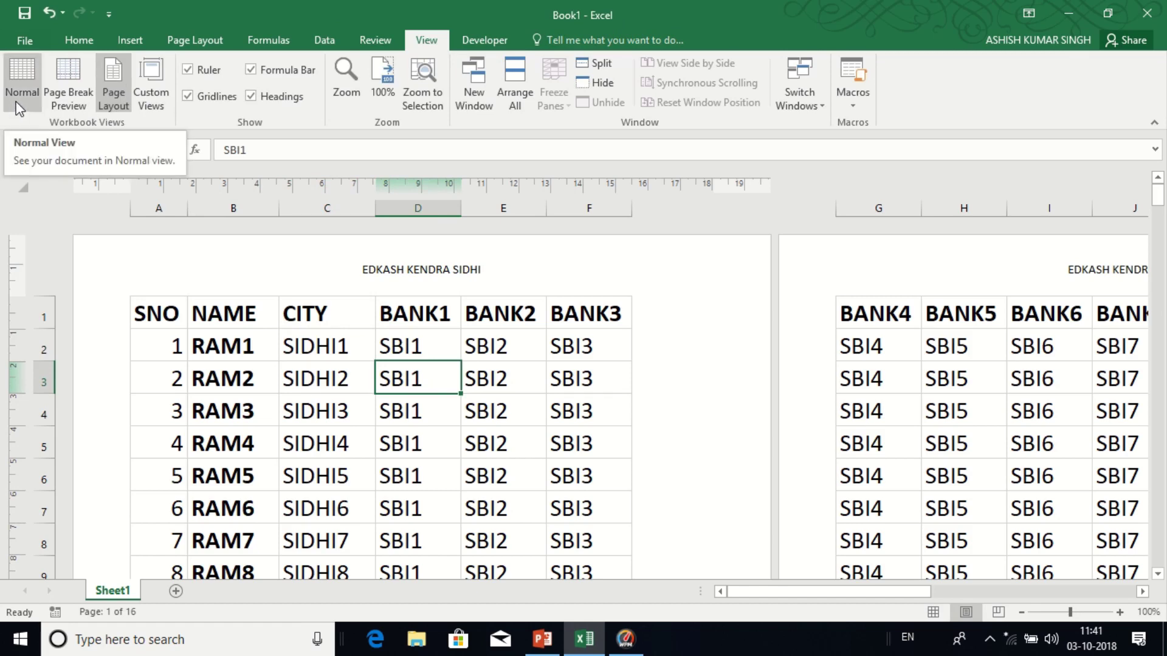
pyautogui.click(19, 108)
pyautogui.moveTo(435, 23)
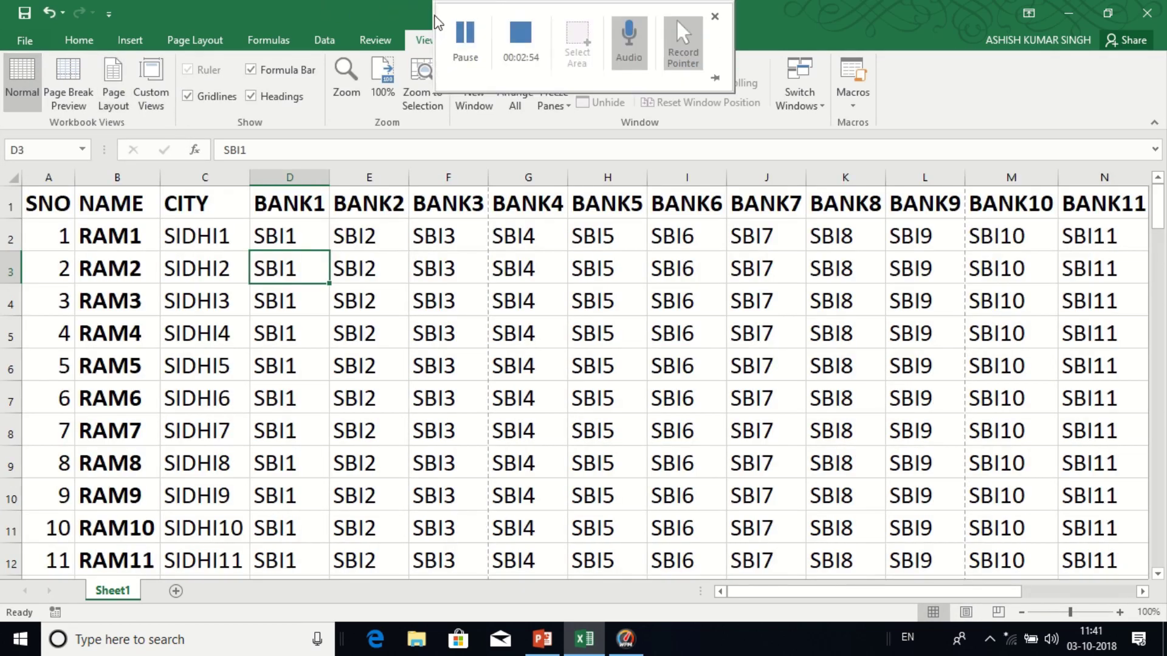
# Save a custom view named AQ with cell A11 selected, including print settings and hidden rows, columns and filter settings.
pyautogui.hotkey('ctrl', 'Home')
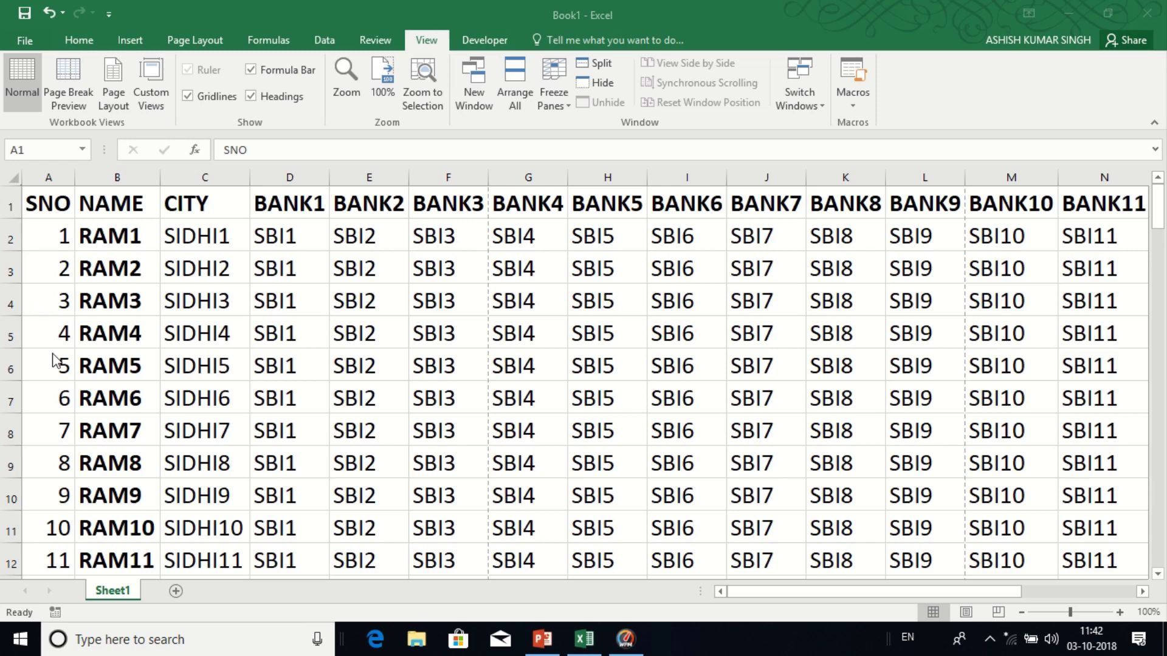
pyautogui.click(46, 211)
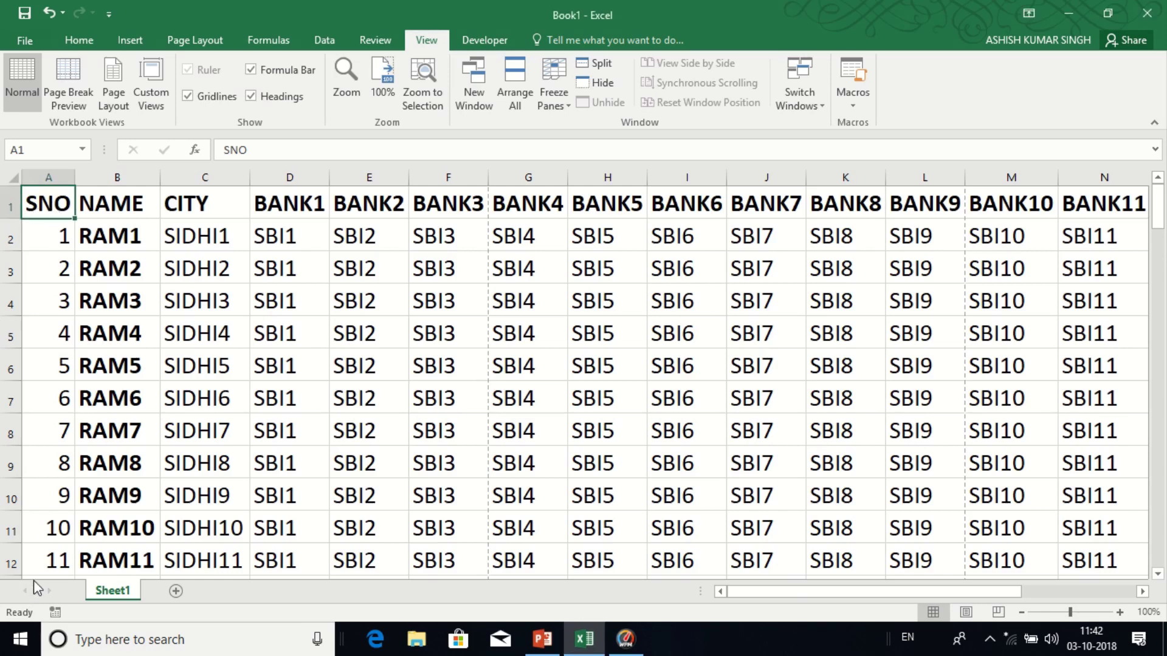
pyautogui.click(45, 527)
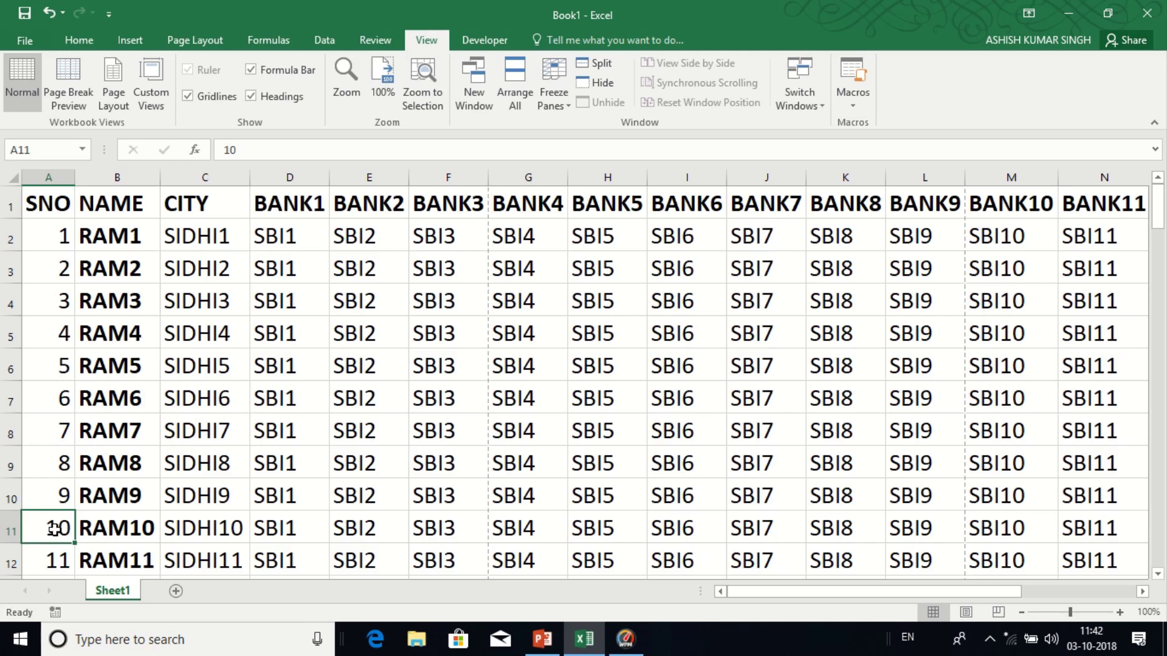
pyautogui.moveTo(425, 2)
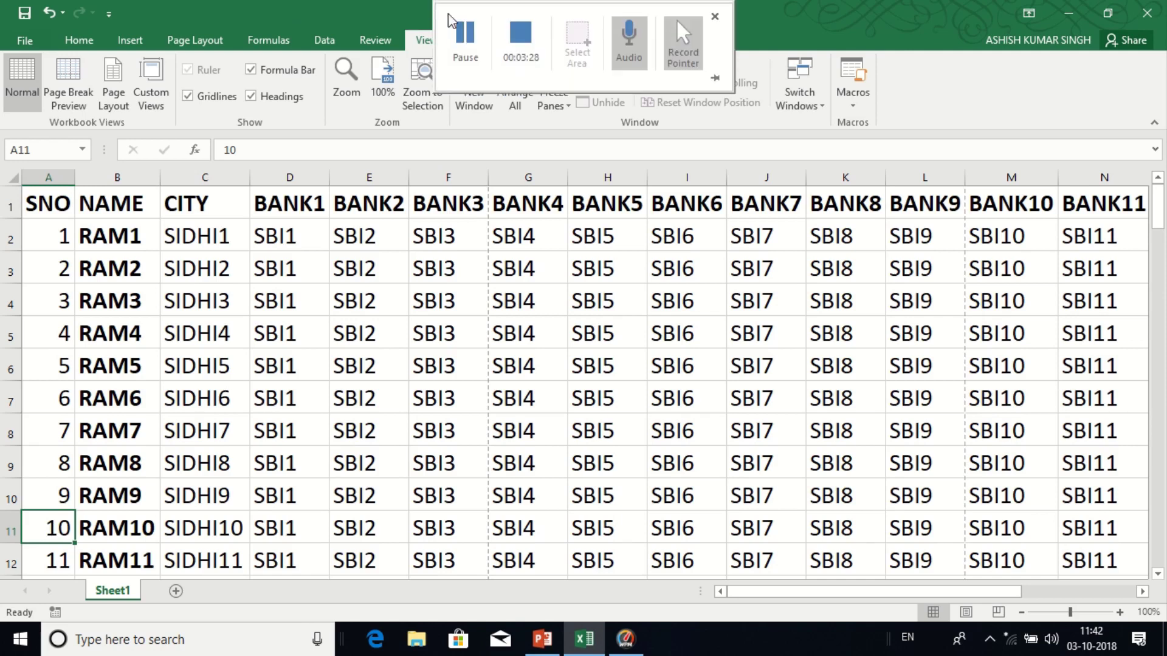
pyautogui.click(153, 108)
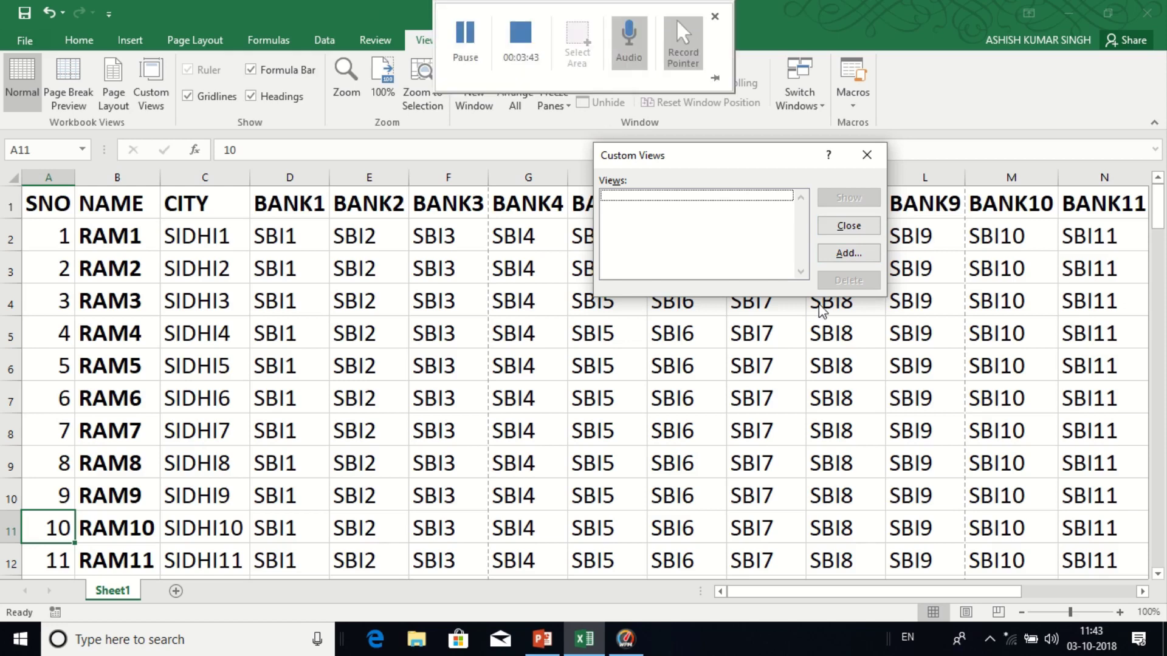
pyautogui.click(841, 256)
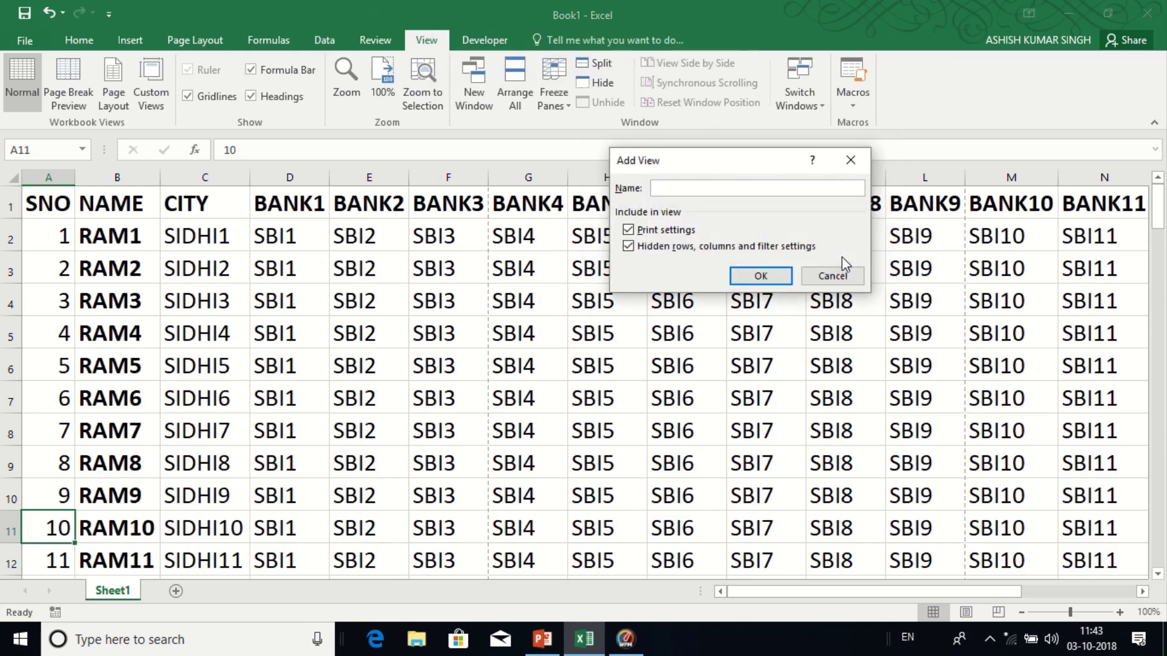
pyautogui.write('AQ')
pyautogui.click(465, 58)
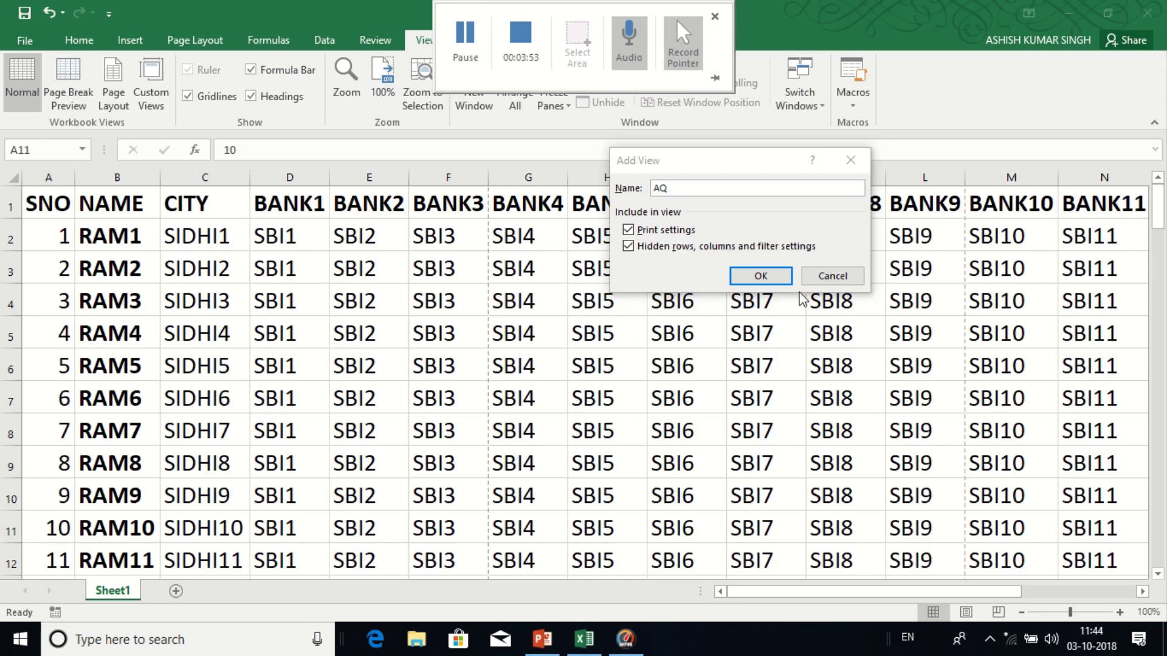
pyautogui.click(761, 277)
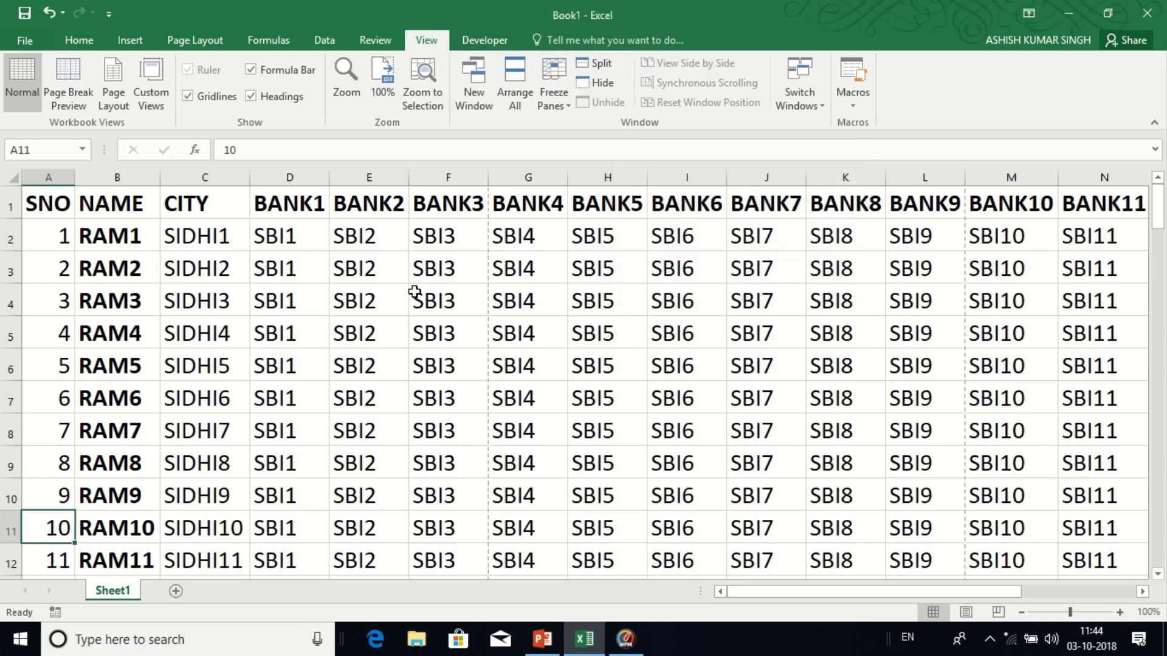
# Select cell F3 and apply the saved custom view AQ.
pyautogui.click(440, 268)
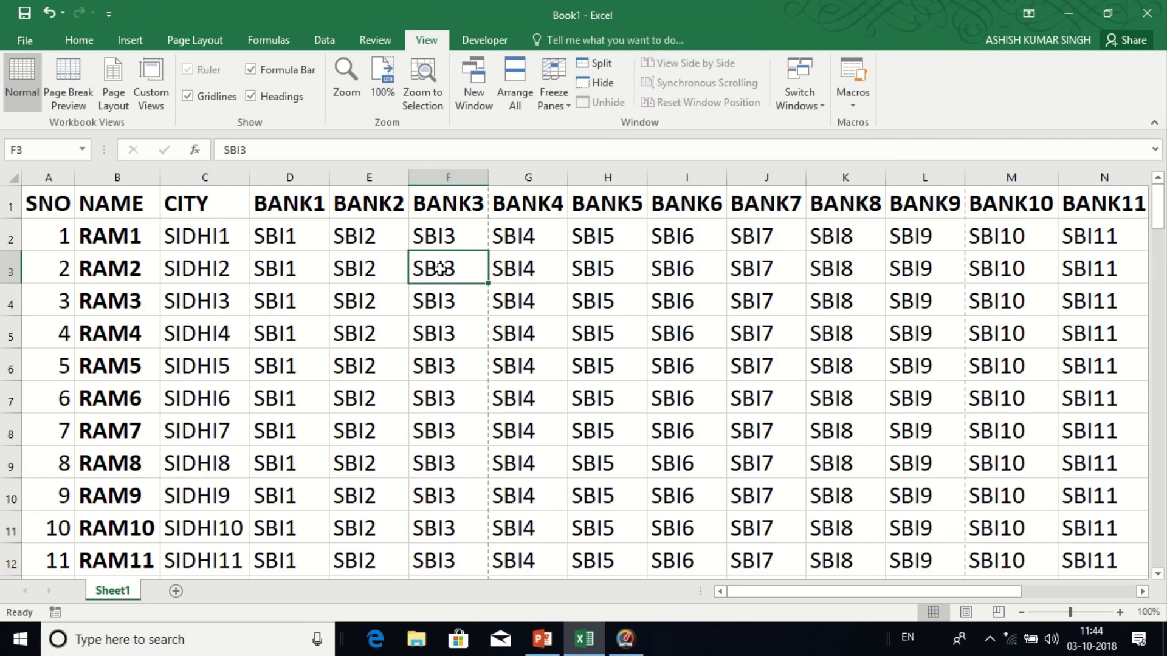
pyautogui.click(139, 109)
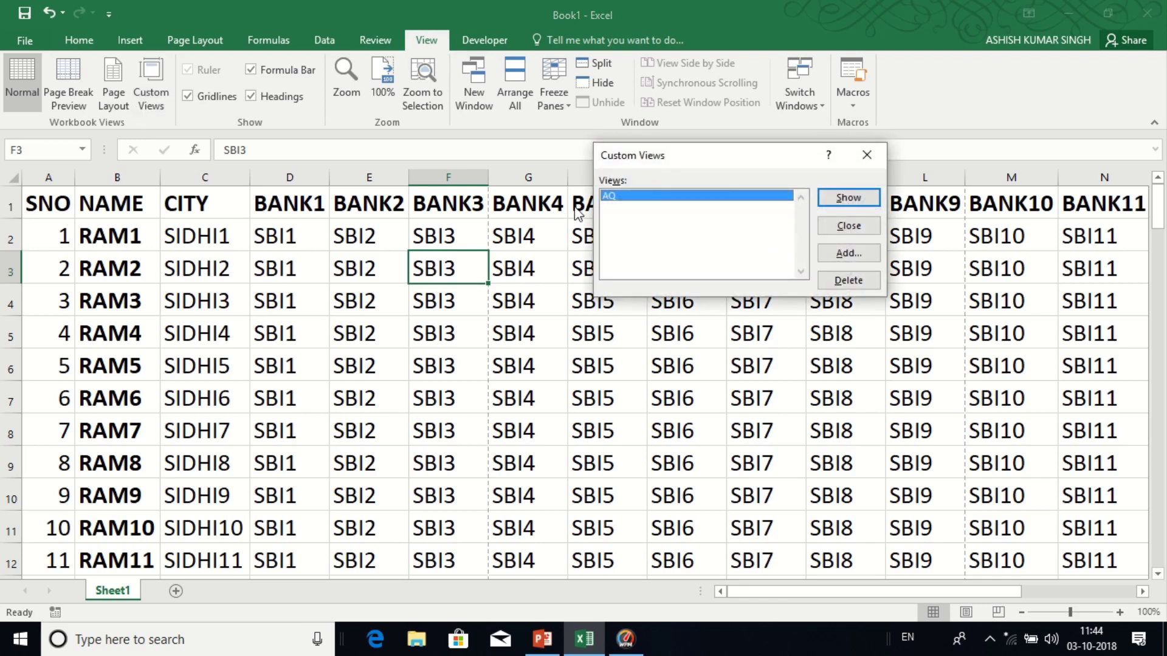
pyautogui.click(847, 199)
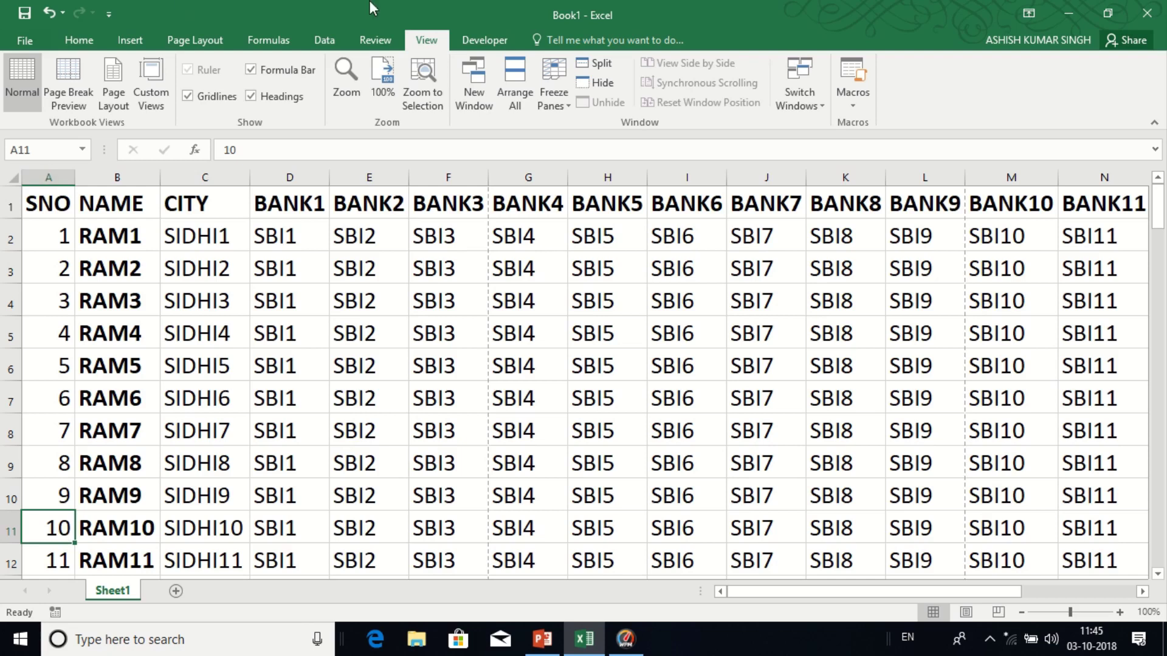
pyautogui.moveTo(462, 6)
pyautogui.click(463, 48)
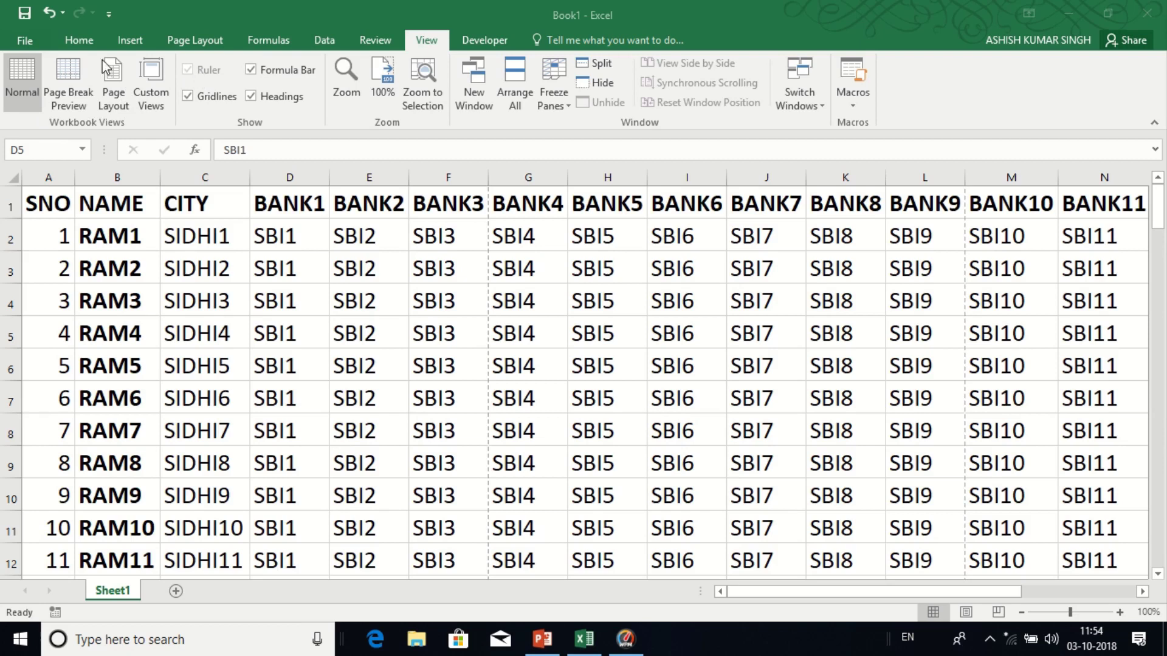
# Toggle the ruler off and back on in Page Layout view, and return to Normal view.
pyautogui.click(119, 92)
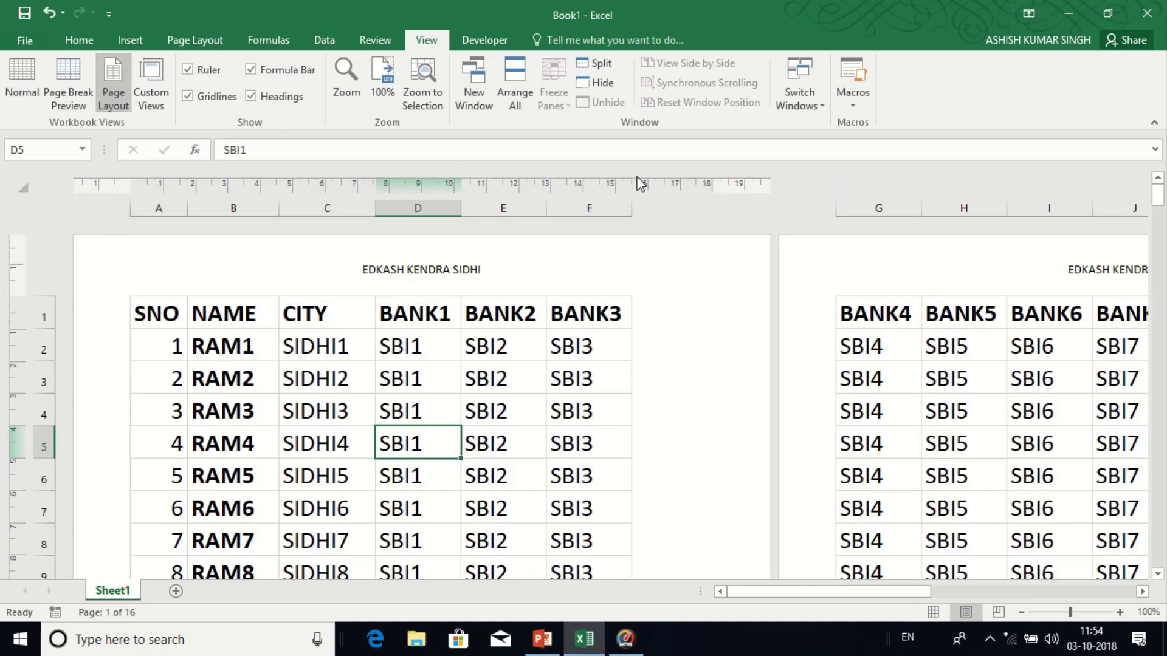
pyautogui.moveTo(542, 6)
pyautogui.click(453, 41)
pyautogui.click(188, 70)
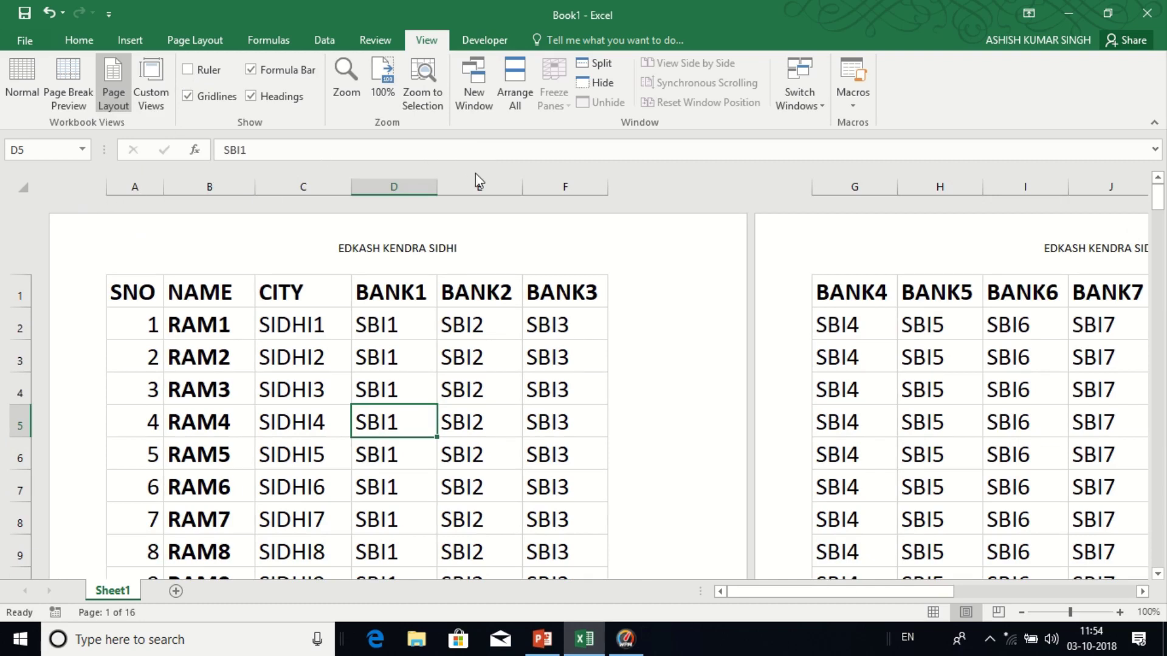
pyautogui.click(186, 71)
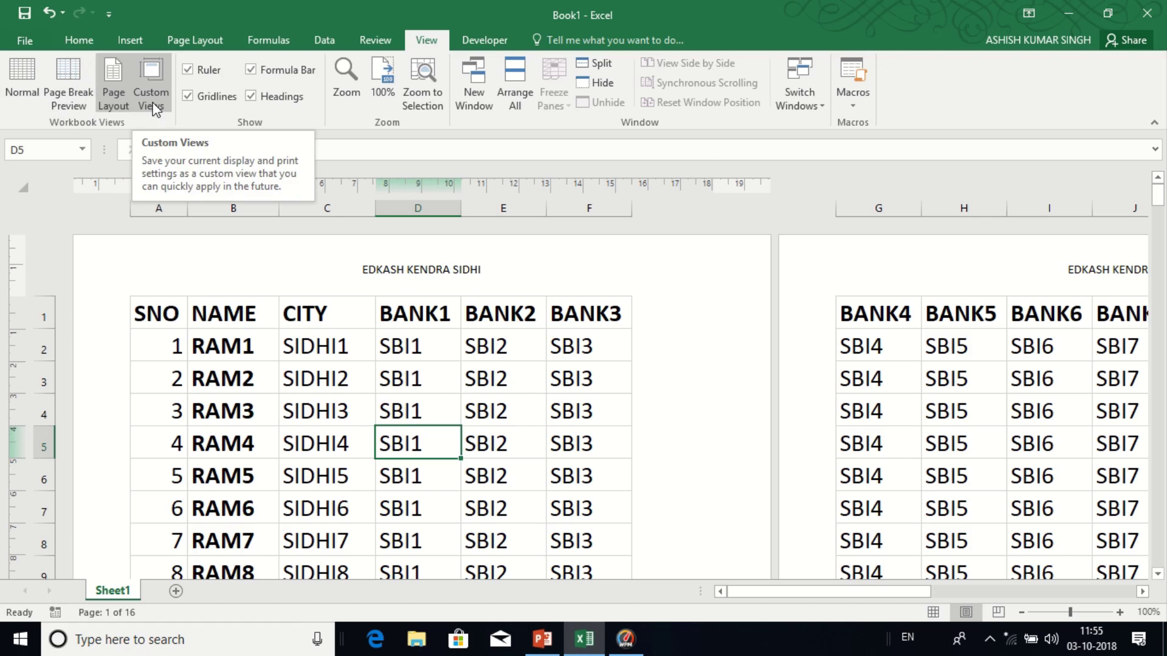
pyautogui.click(26, 93)
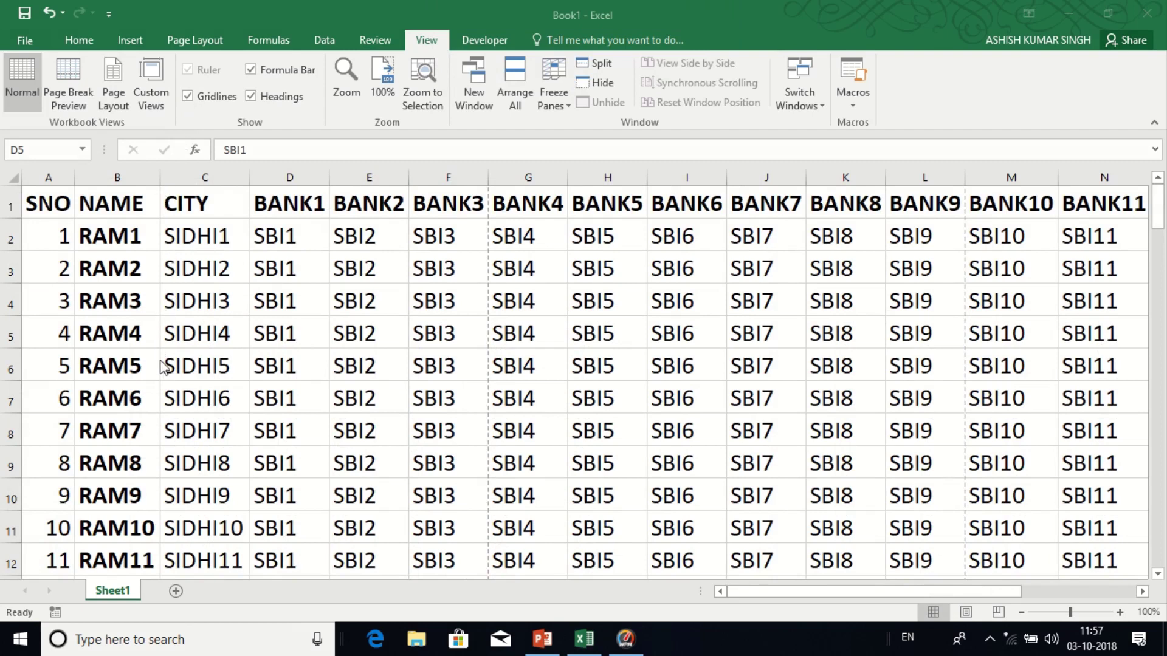
# Hide the worksheet gridlines and move the cell selection along row 2 to G2.
pyautogui.click(188, 97)
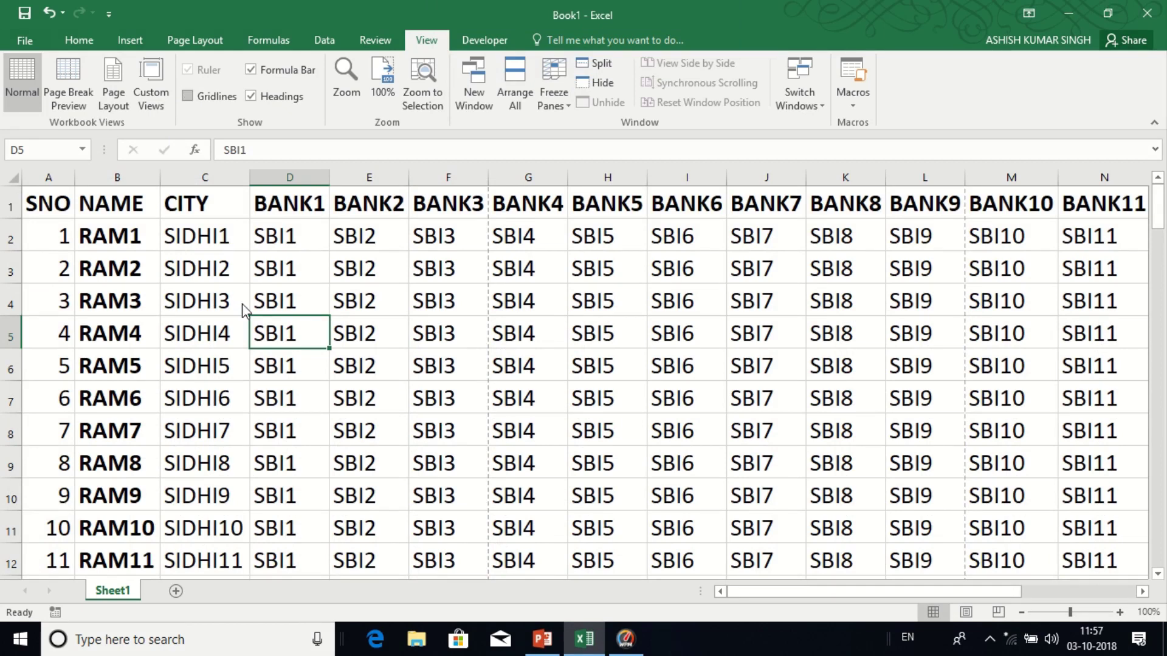
pyautogui.click(221, 253)
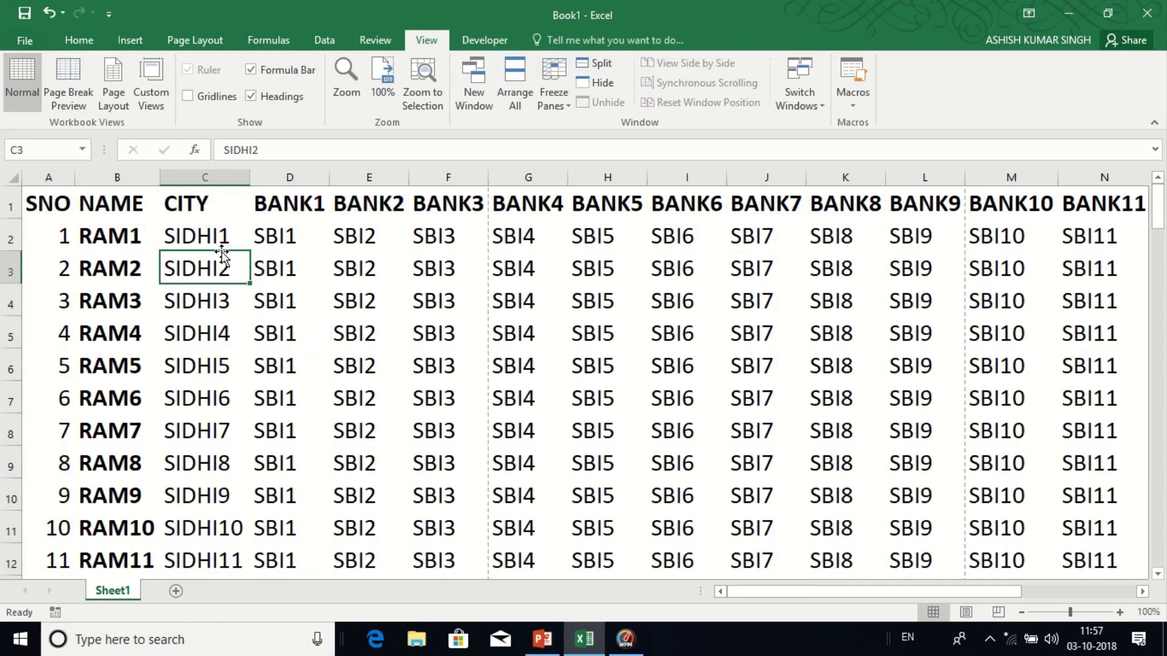
pyautogui.press('Up')
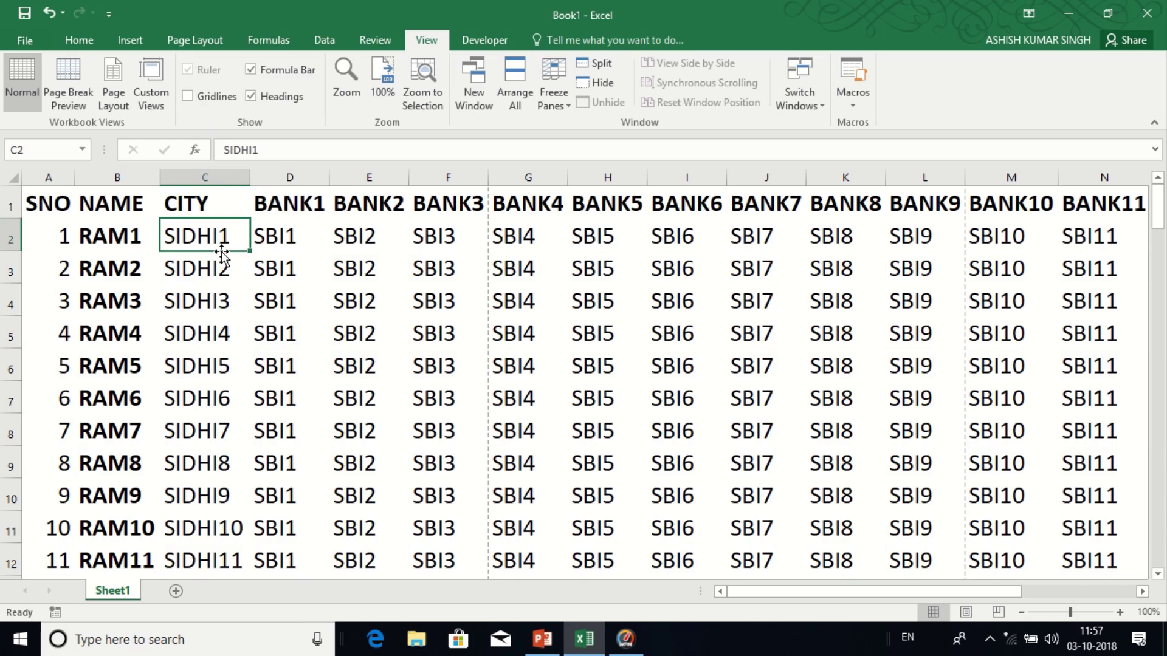
pyautogui.press('Right')
pyautogui.press('Right')
pyautogui.press('Right')
pyautogui.press('Right')
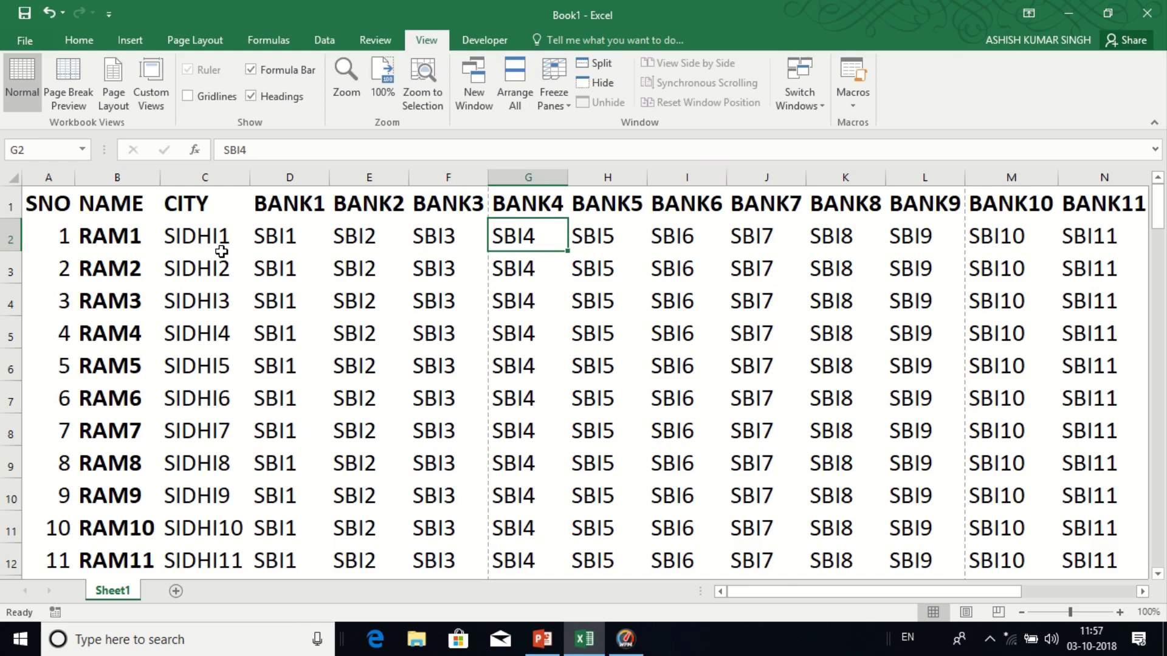
# Move the cell selection to B4 and turn the worksheet gridlines back on.
pyautogui.press('Down')
pyautogui.press('Down')
pyautogui.press('Left')
pyautogui.press('Left')
pyautogui.press('Left')
pyautogui.press('Left')
pyautogui.press('Left')
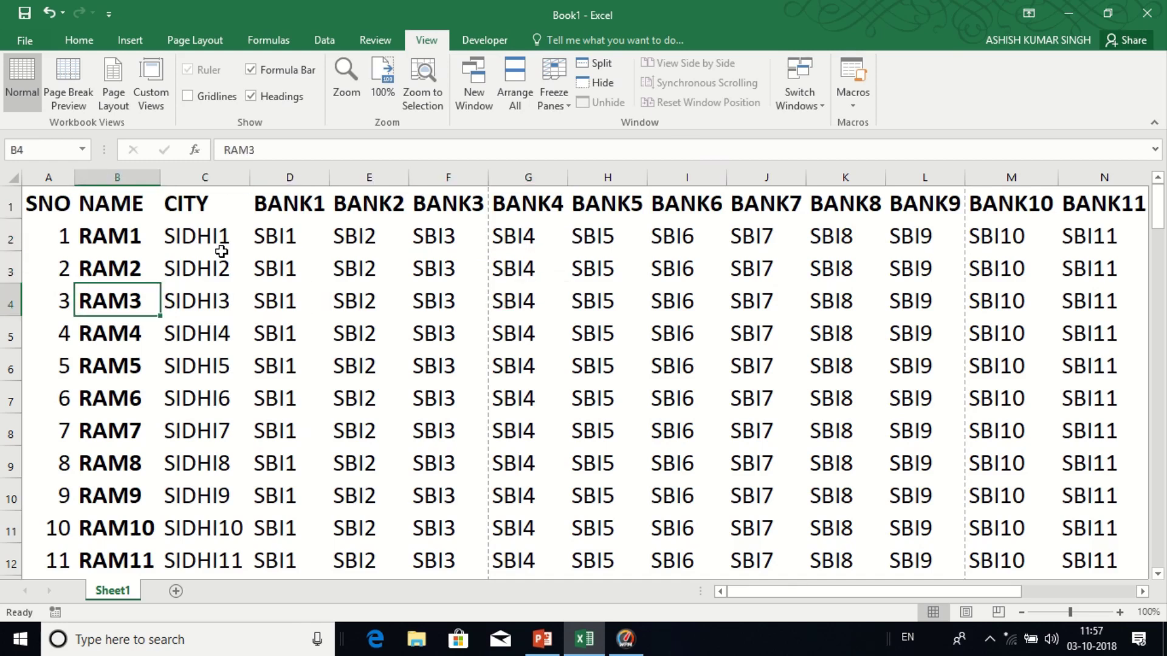
pyautogui.moveTo(462, 6)
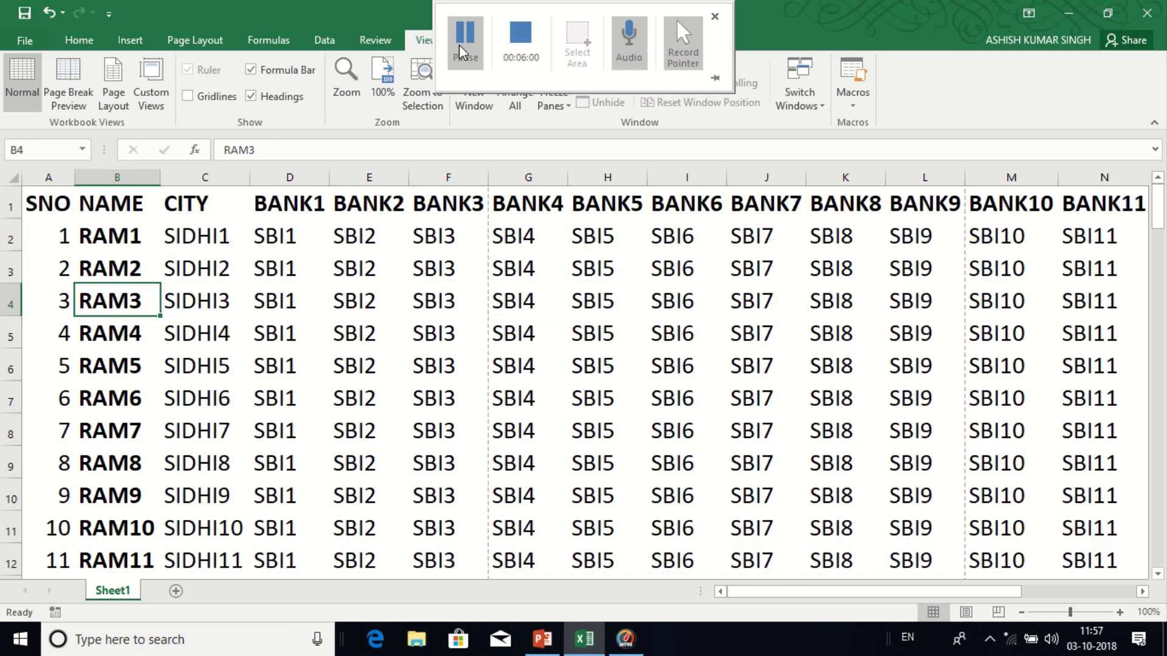
pyautogui.click(462, 52)
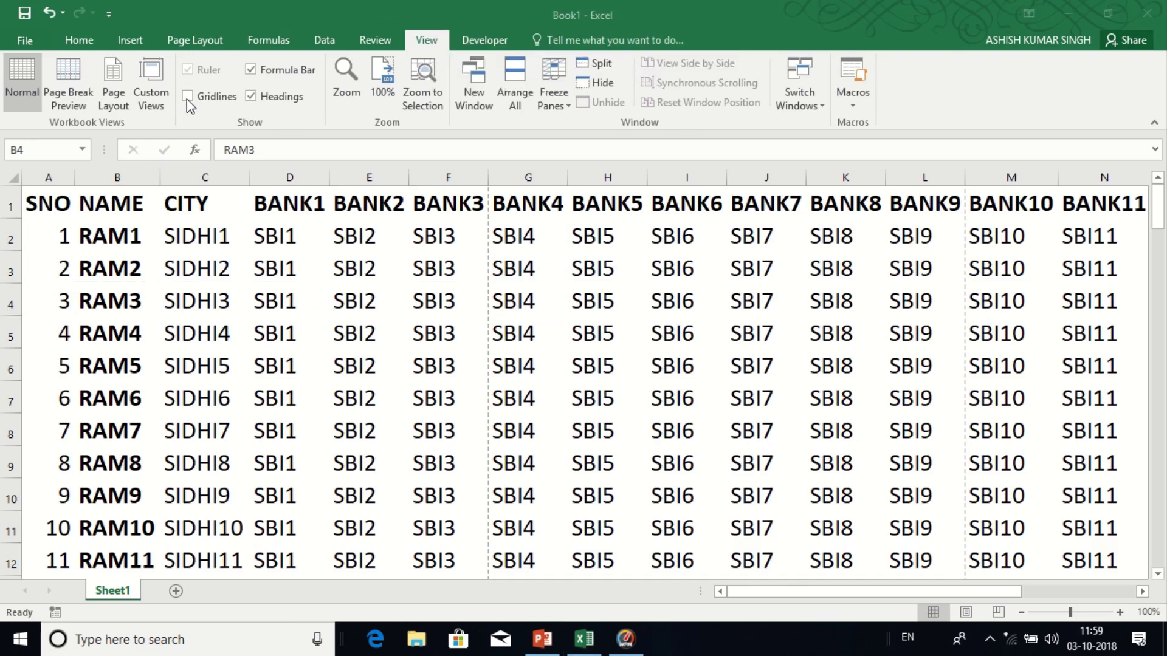
pyautogui.click(187, 99)
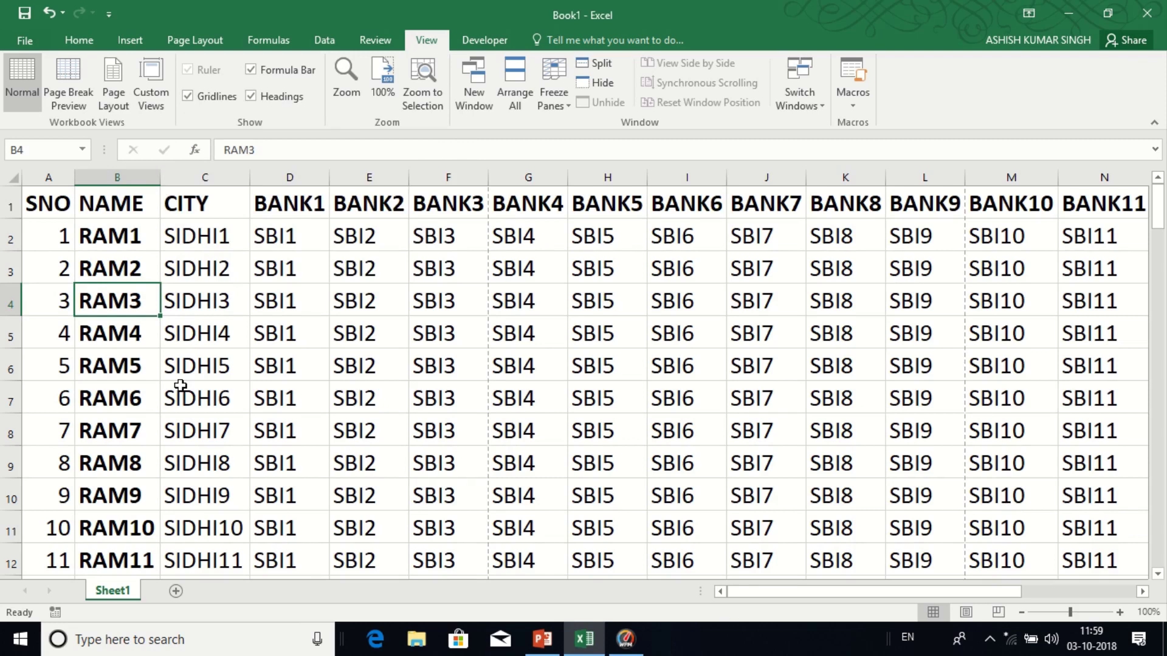
# Preview the sheet's printed pages and return to the worksheet without printing.
pyautogui.hotkey('ctrl', 'p')
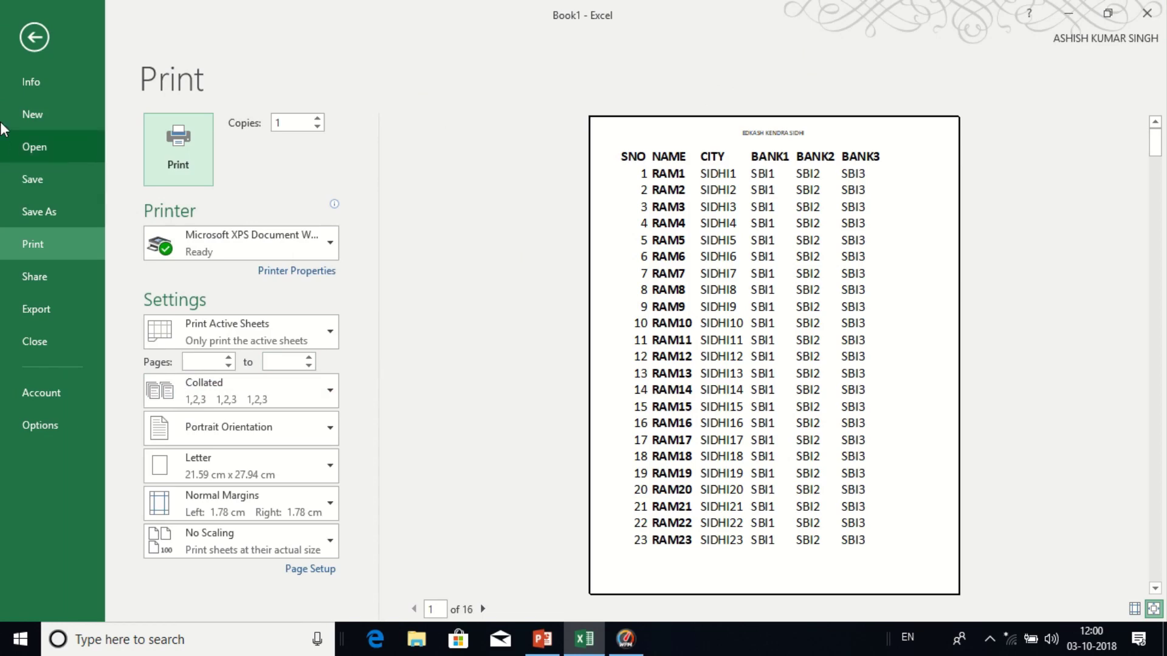
pyautogui.click(36, 36)
pyautogui.moveTo(450, 12)
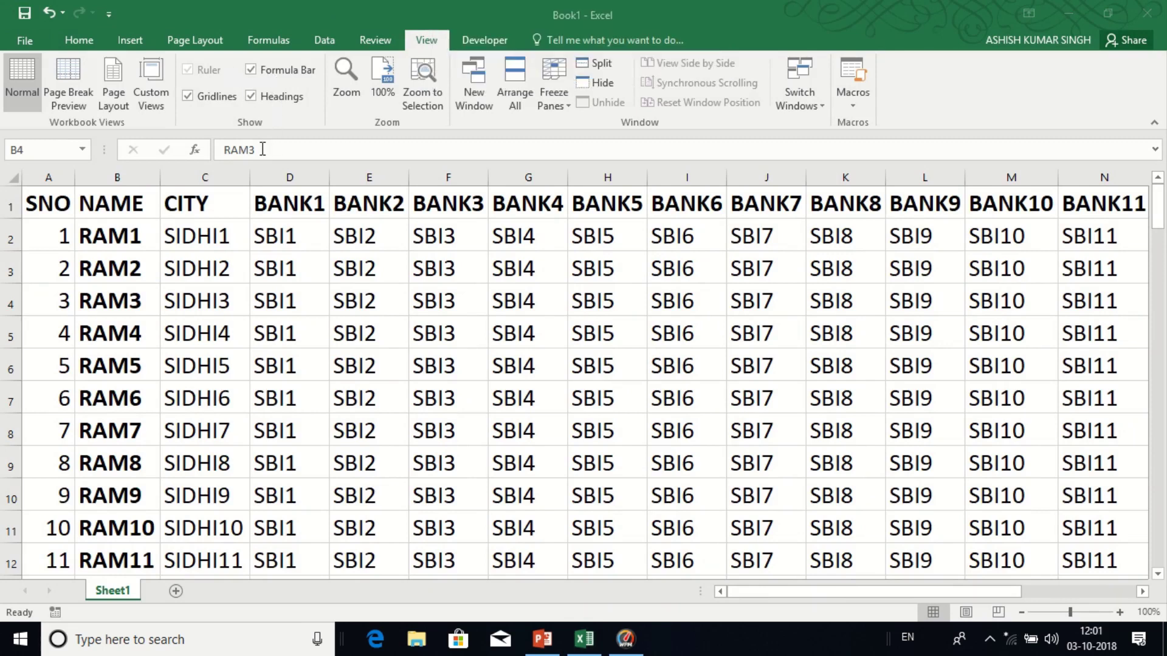
# Inspect the contents of cells B4 and C3 in the formula bar, and select cell D2.
pyautogui.click(261, 150)
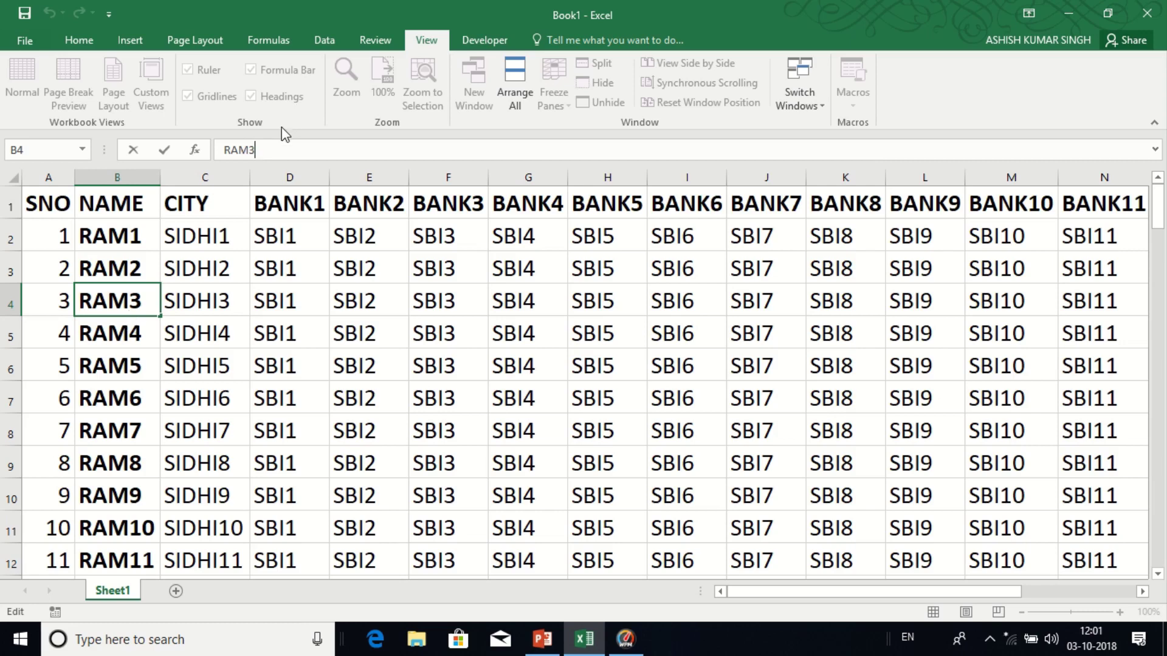
pyautogui.click(210, 272)
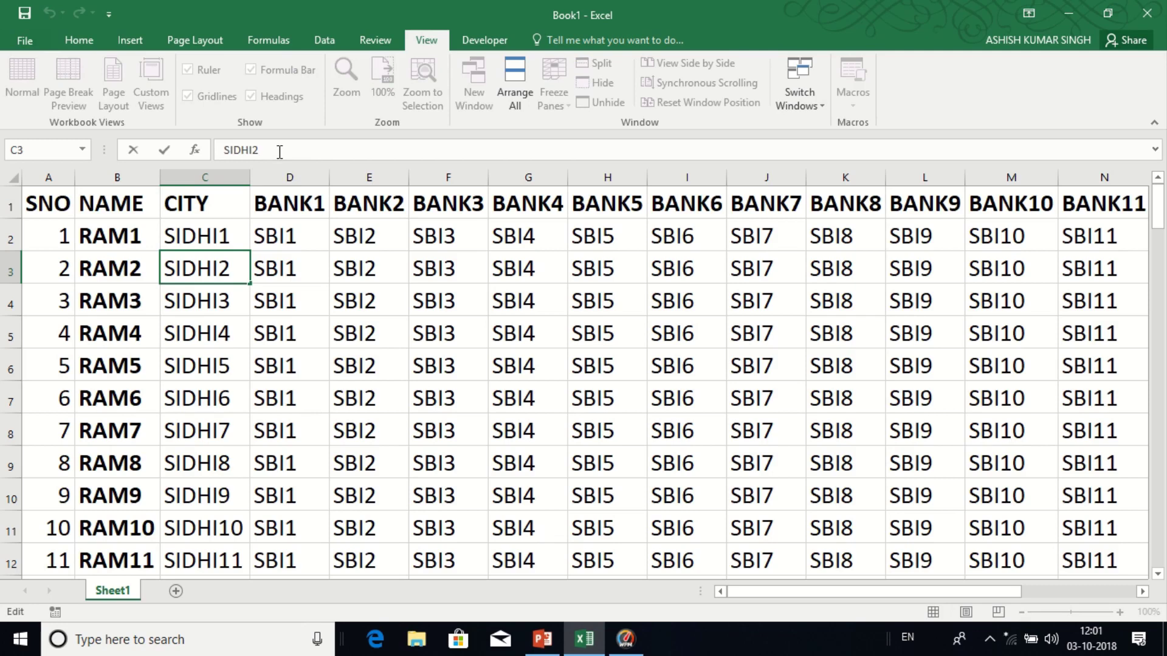
pyautogui.click(299, 243)
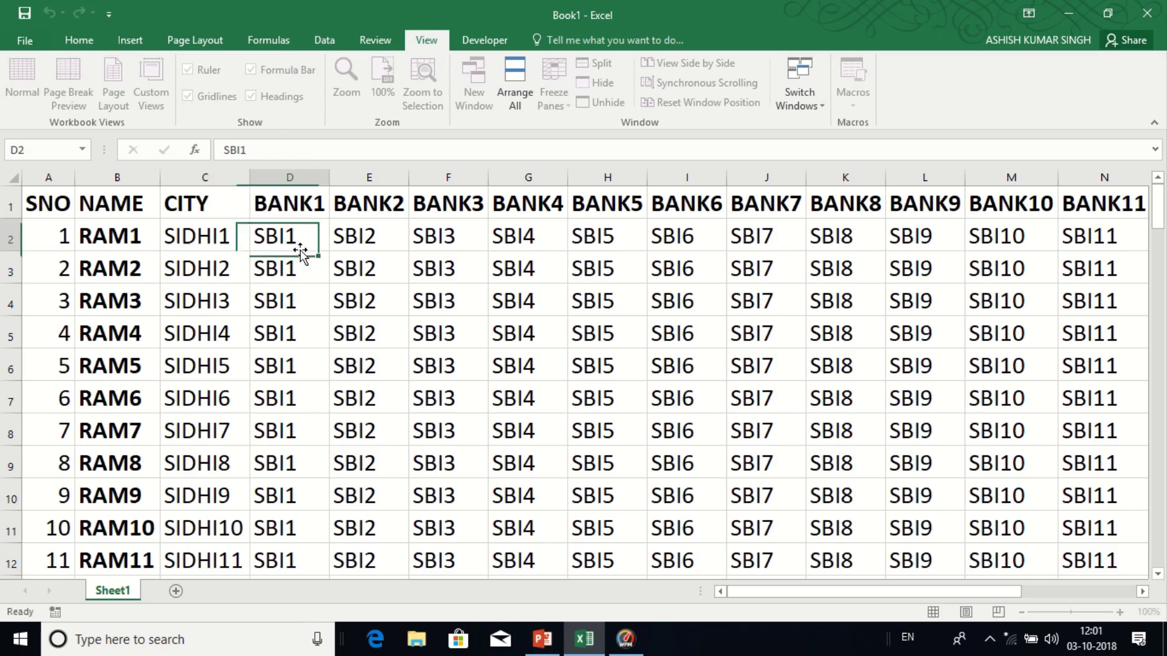
# Hide and restore the formula bar, and do the same with the row and column headings.
pyautogui.click(264, 73)
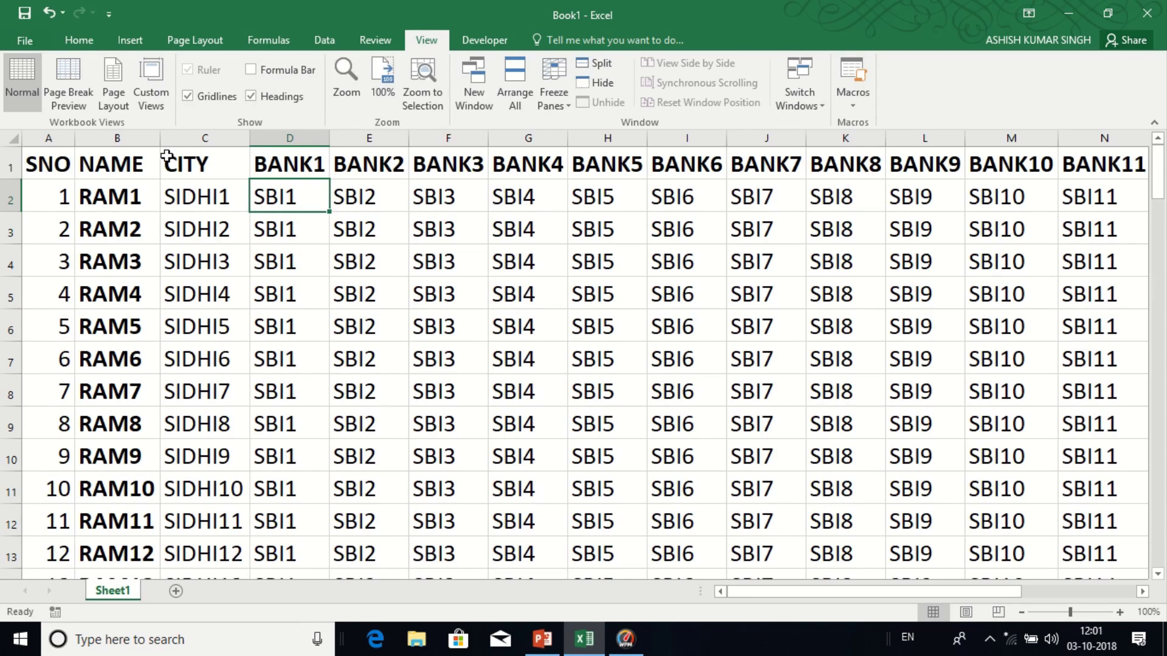
pyautogui.click(252, 71)
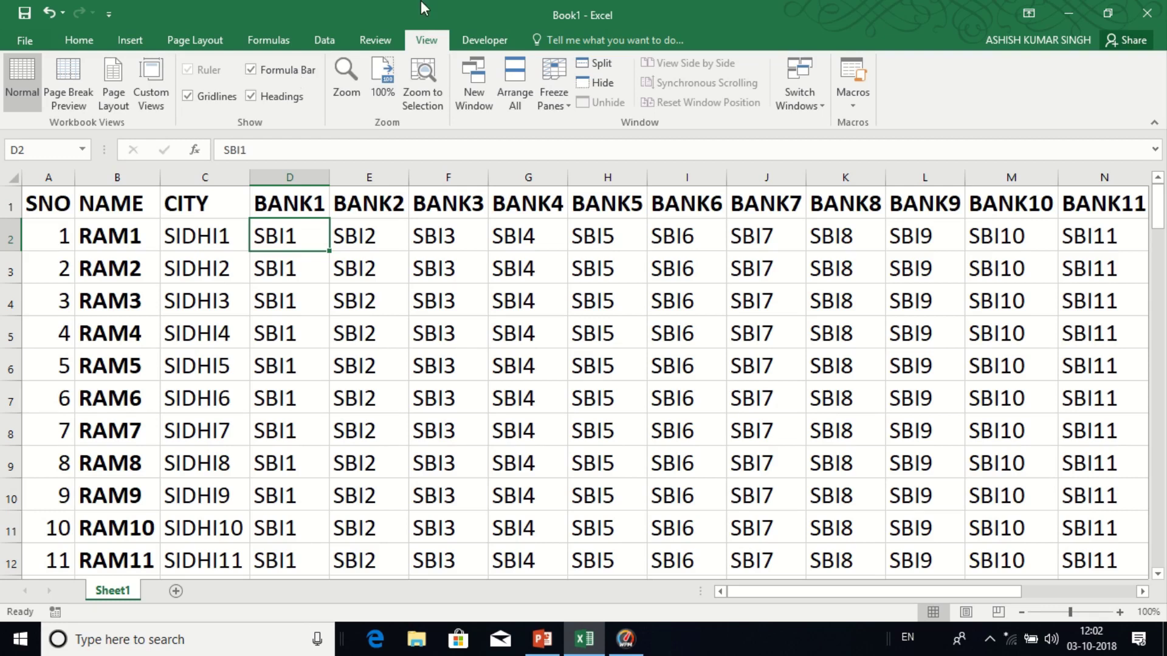
pyautogui.moveTo(443, 6)
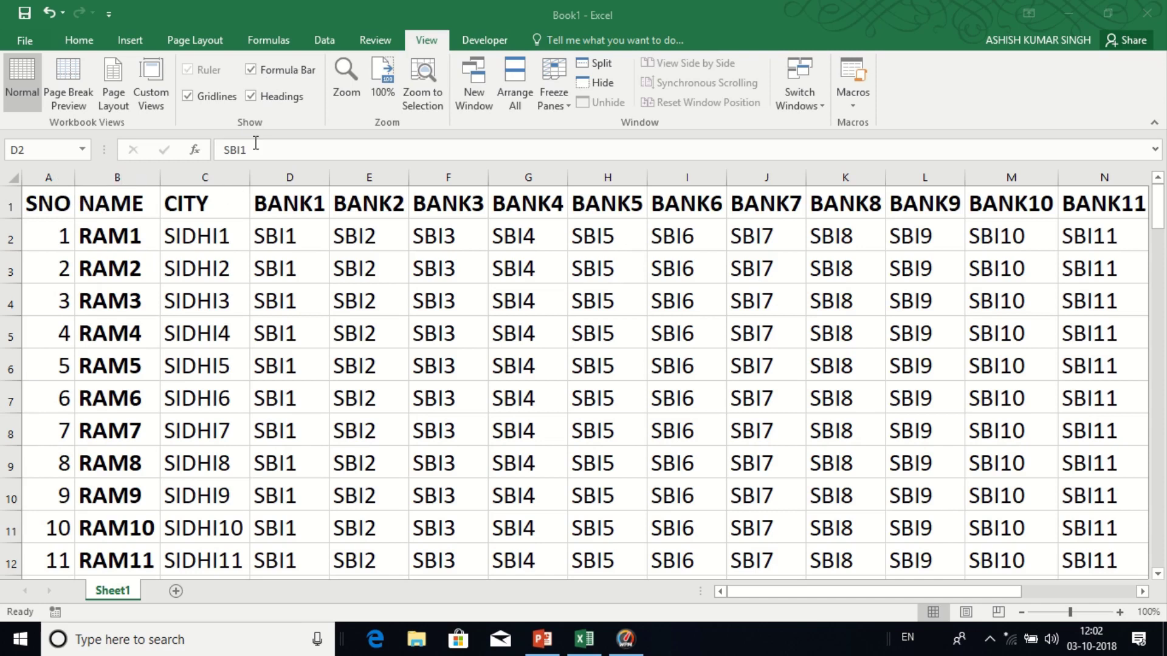
pyautogui.click(251, 97)
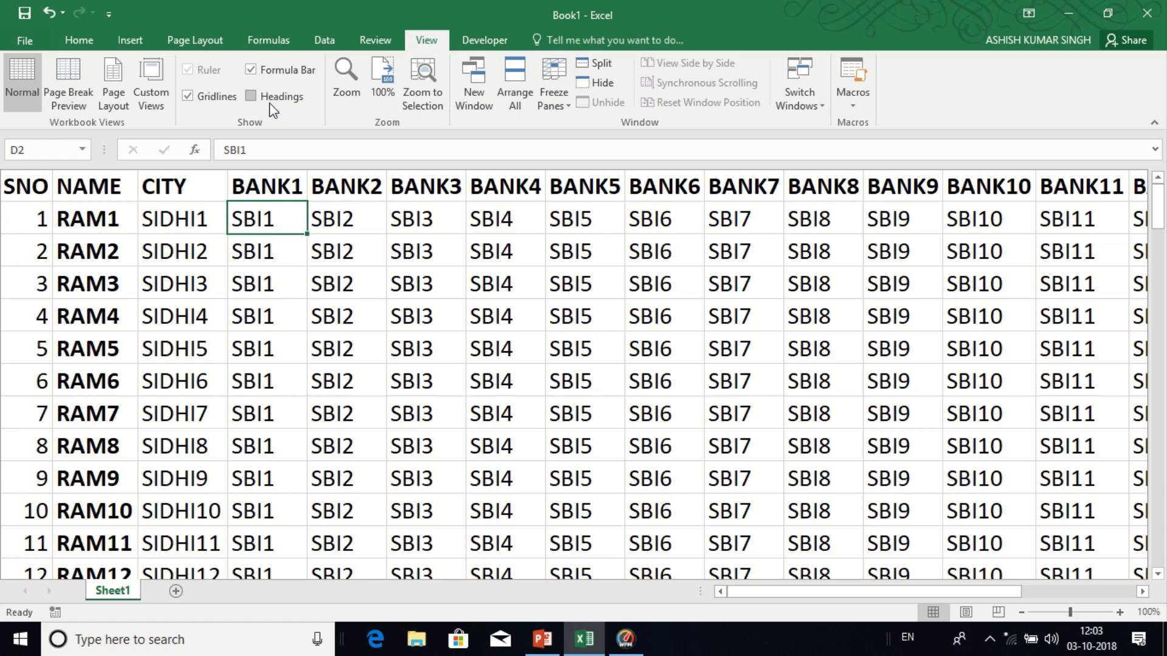
pyautogui.click(251, 97)
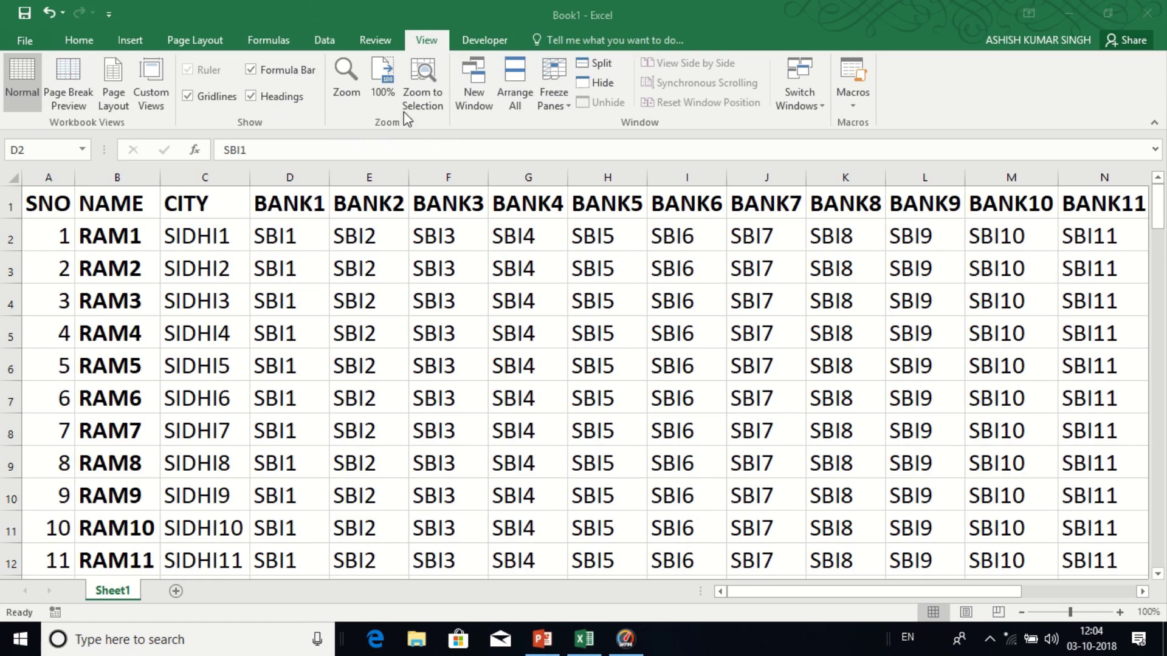
# Magnify the worksheet to 200% and return the zoom to 100%.
pyautogui.click(342, 79)
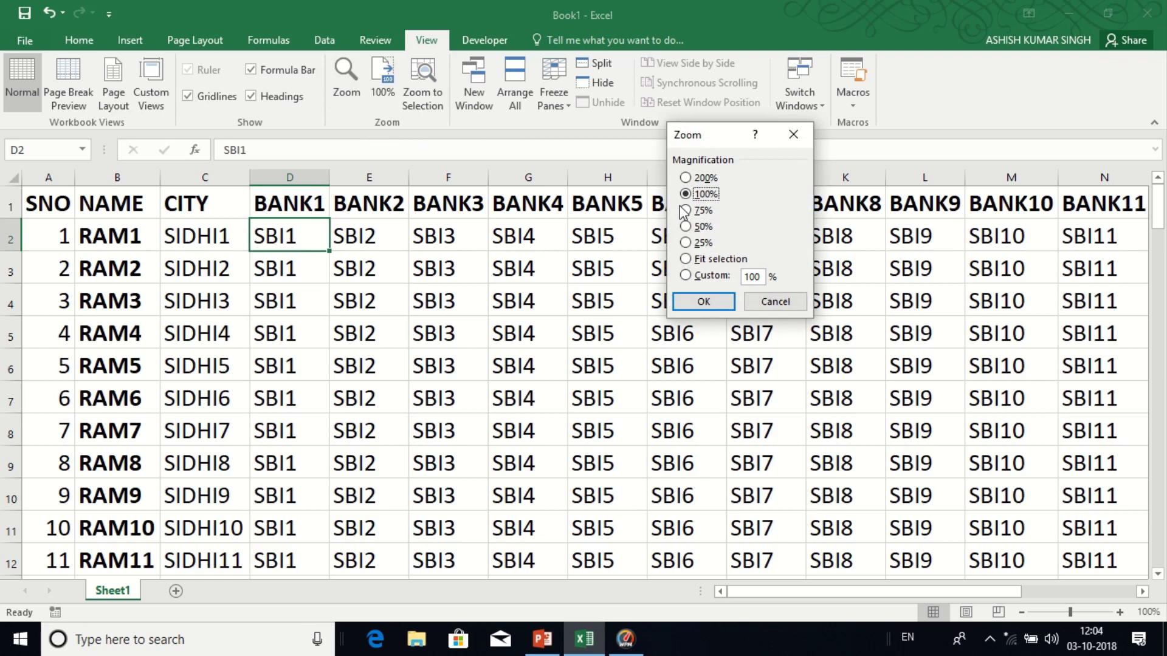
pyautogui.click(686, 178)
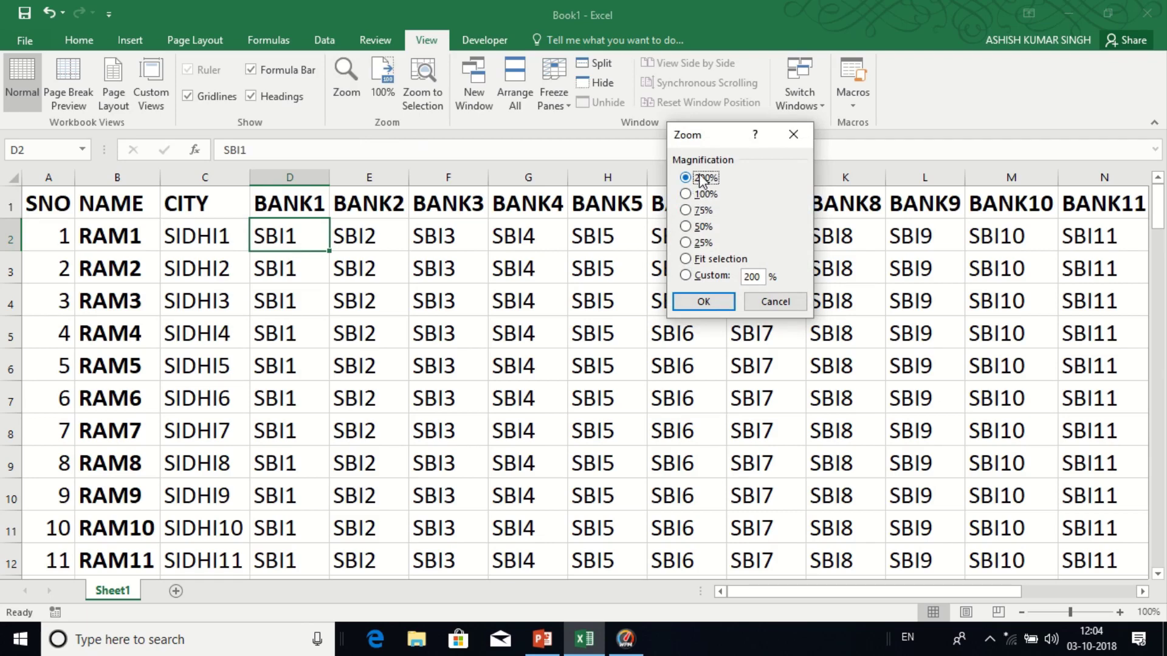
pyautogui.click(703, 302)
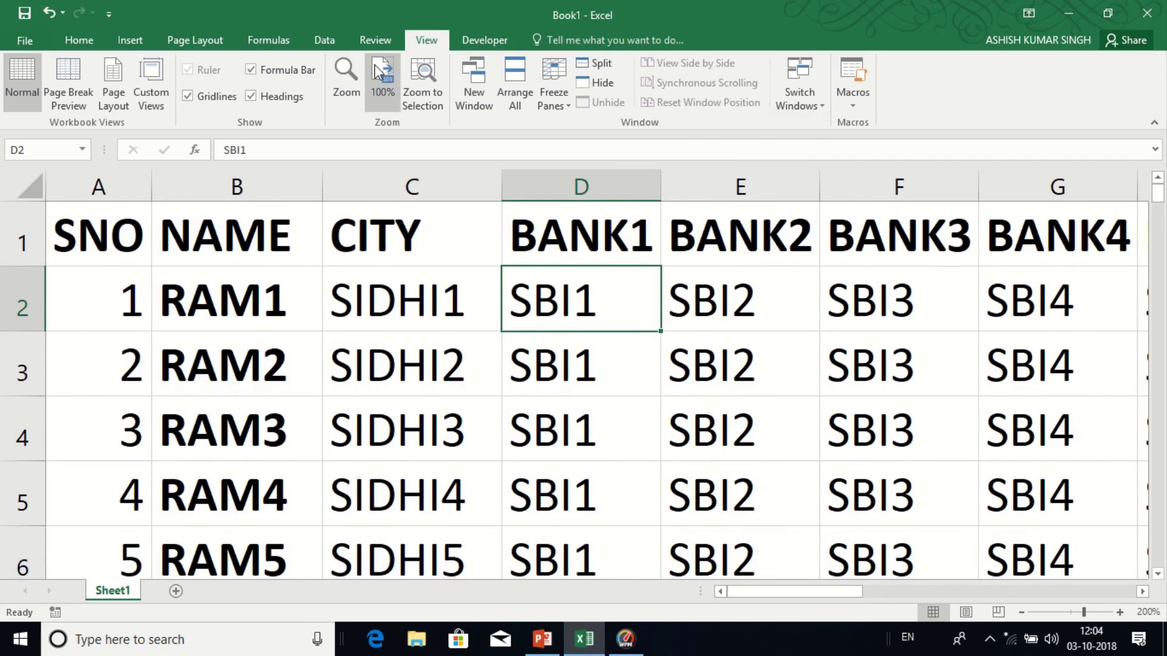
pyautogui.click(379, 82)
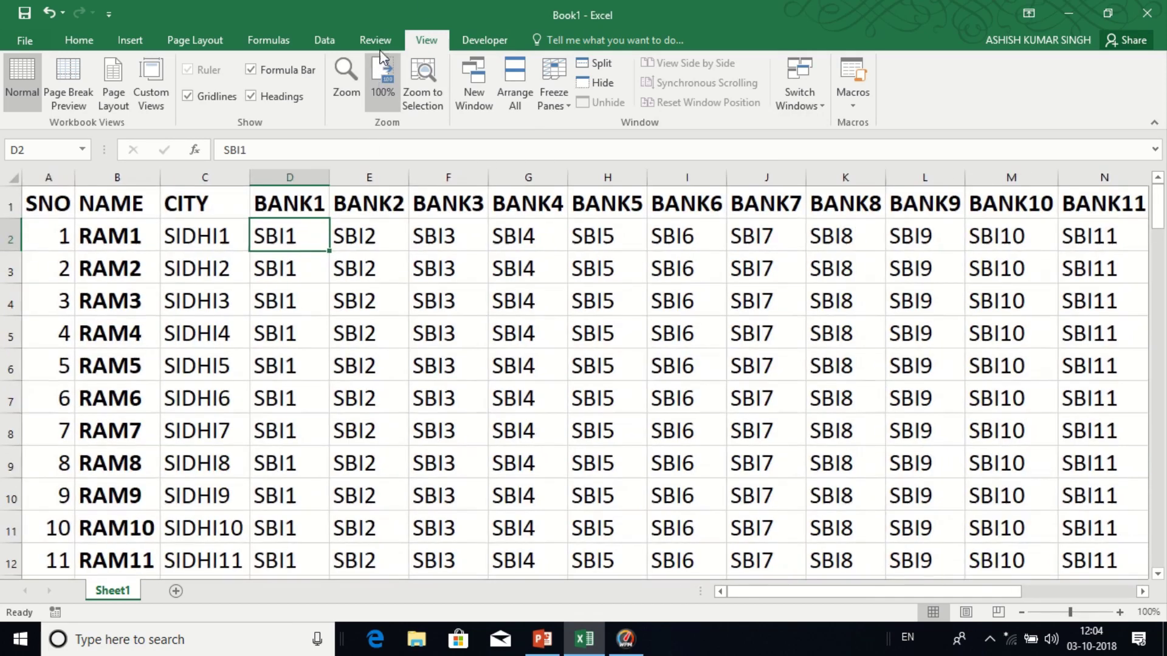
pyautogui.moveTo(430, 7)
pyautogui.click(465, 36)
pyautogui.click(465, 36)
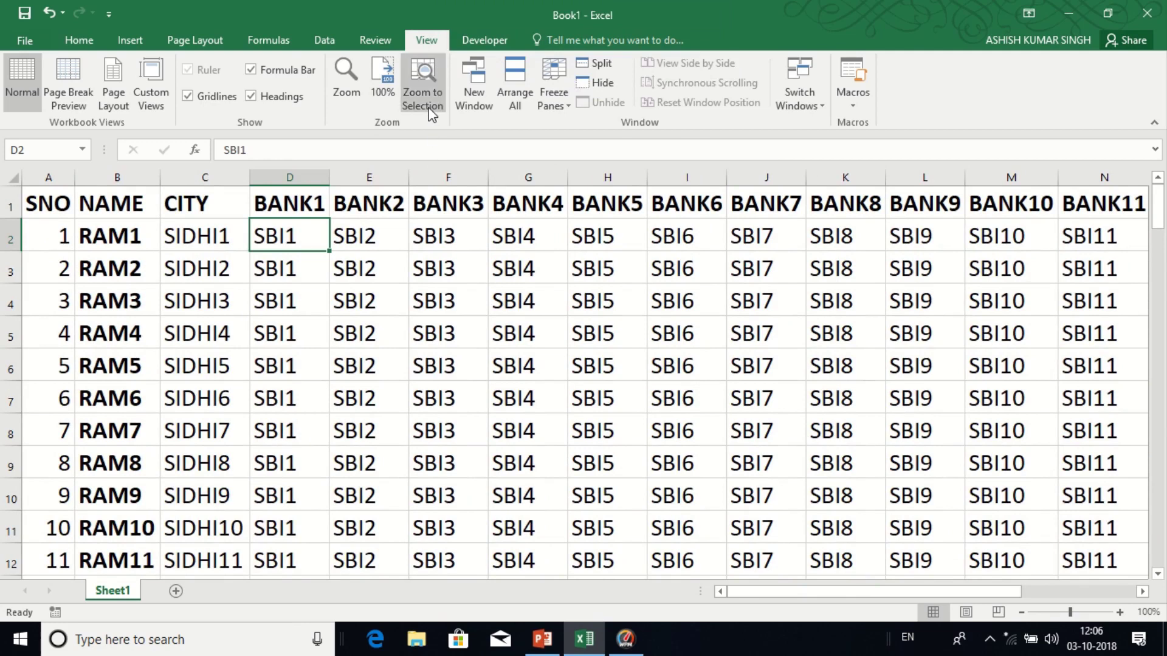
# Select the range A1:G9 and zoom the worksheet to fit that selection.
pyautogui.click(45, 208)
pyautogui.hotkey('shift', 'Down')
pyautogui.hotkey('shift', 'Down')
pyautogui.hotkey('shift', 'Down')
pyautogui.hotkey('shift', 'Down')
pyautogui.hotkey('shift', 'Down')
pyautogui.hotkey('shift', 'Down')
pyautogui.hotkey('shift', 'Down')
pyautogui.hotkey('shift', 'Down')
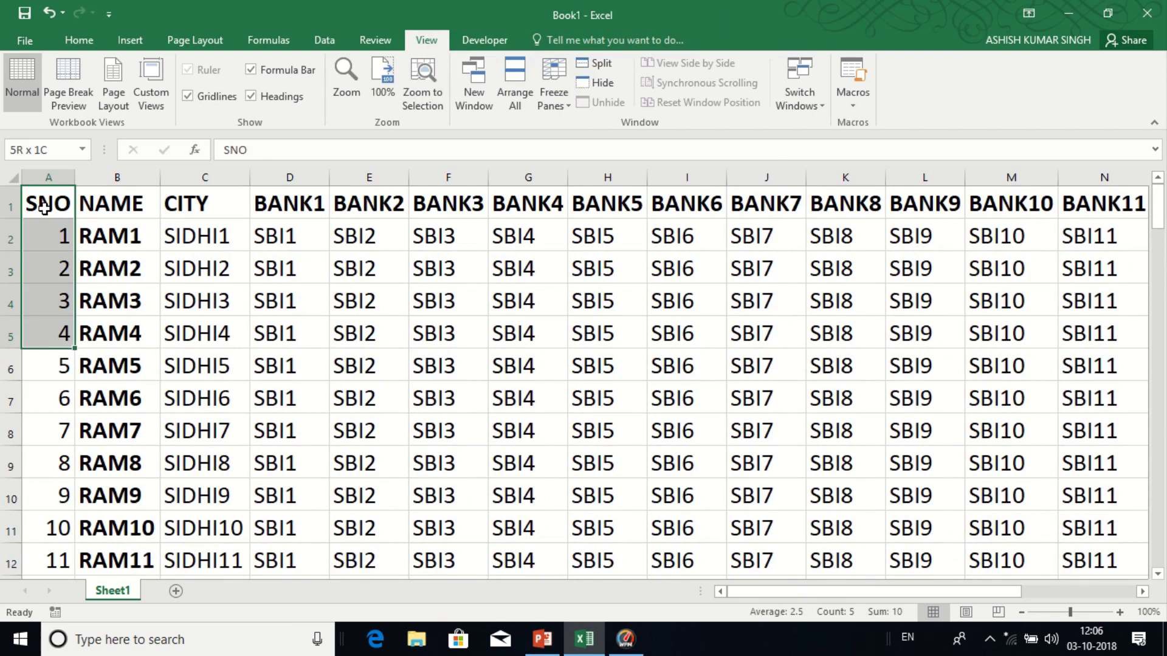
pyautogui.hotkey('shift', 'Right')
pyautogui.hotkey('shift', 'Right')
pyautogui.hotkey('shift', 'Right')
pyautogui.hotkey('shift', 'Right')
pyautogui.hotkey('shift', 'Right')
pyautogui.hotkey('shift', 'Right')
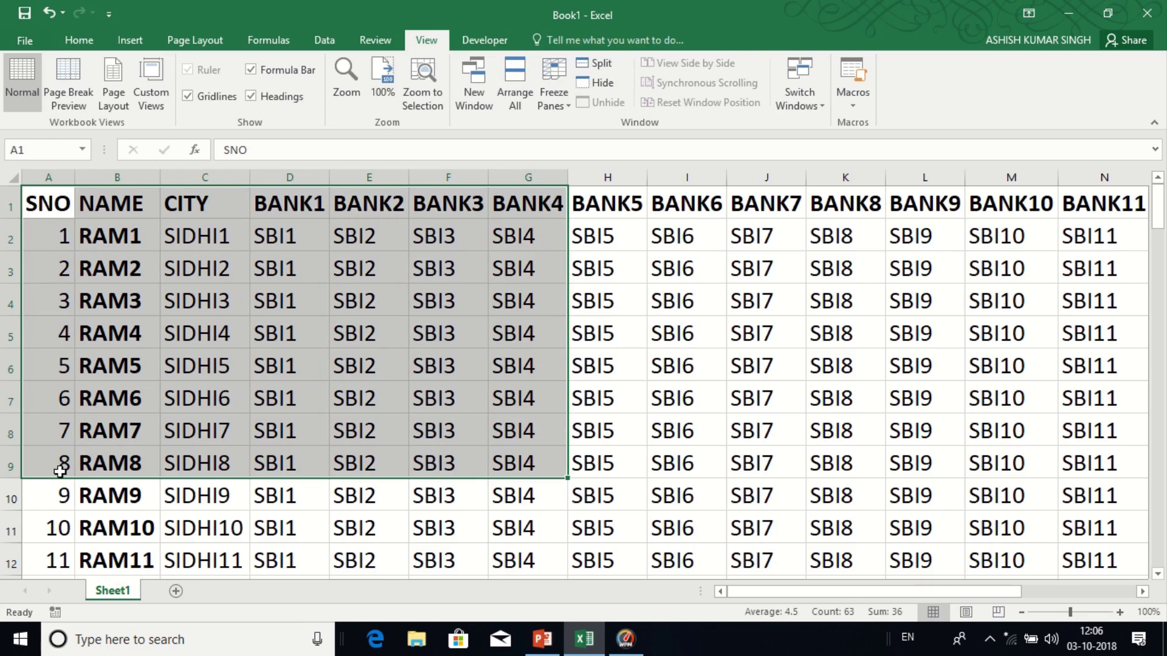
pyautogui.click(431, 80)
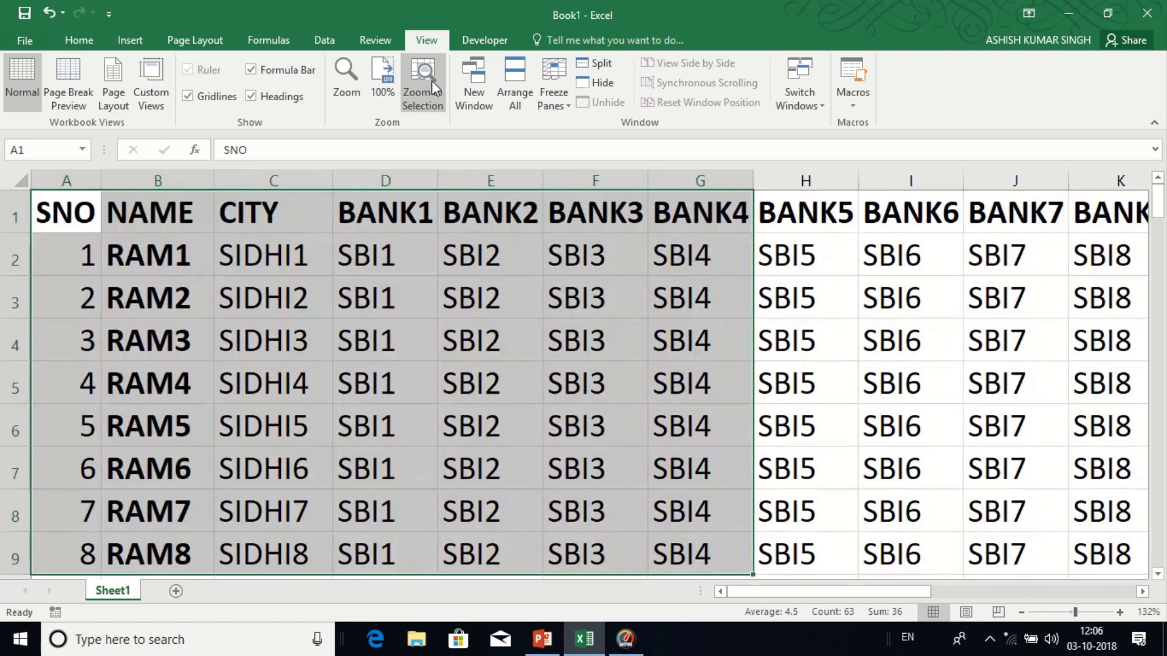